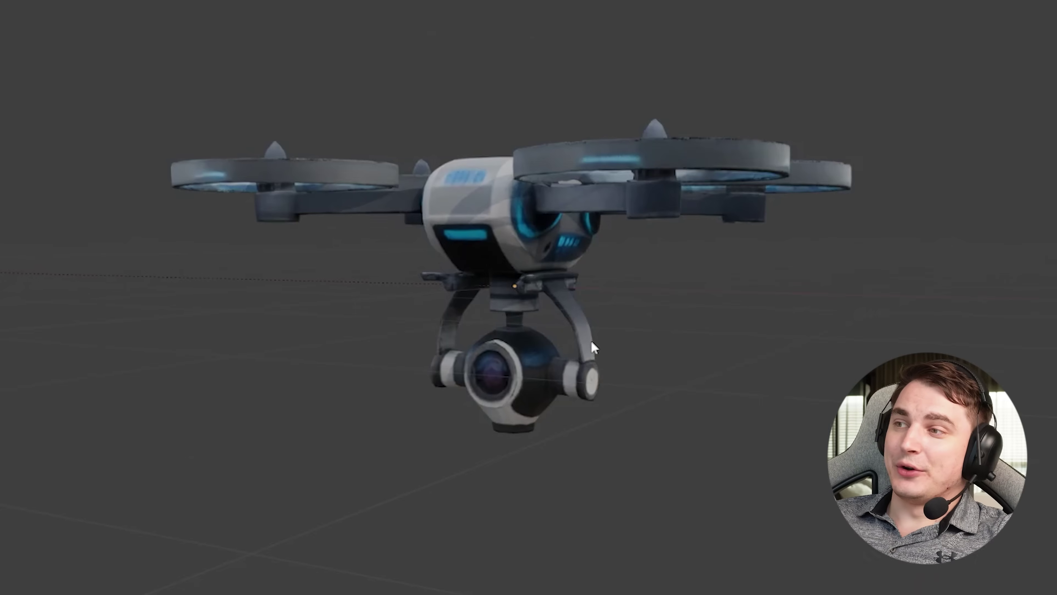
# - Orbit the SAM 3D drone model to a raised three-quarter angle
pyautogui.moveTo(591, 342); pyautogui.dragTo(609, 373, button='middle')
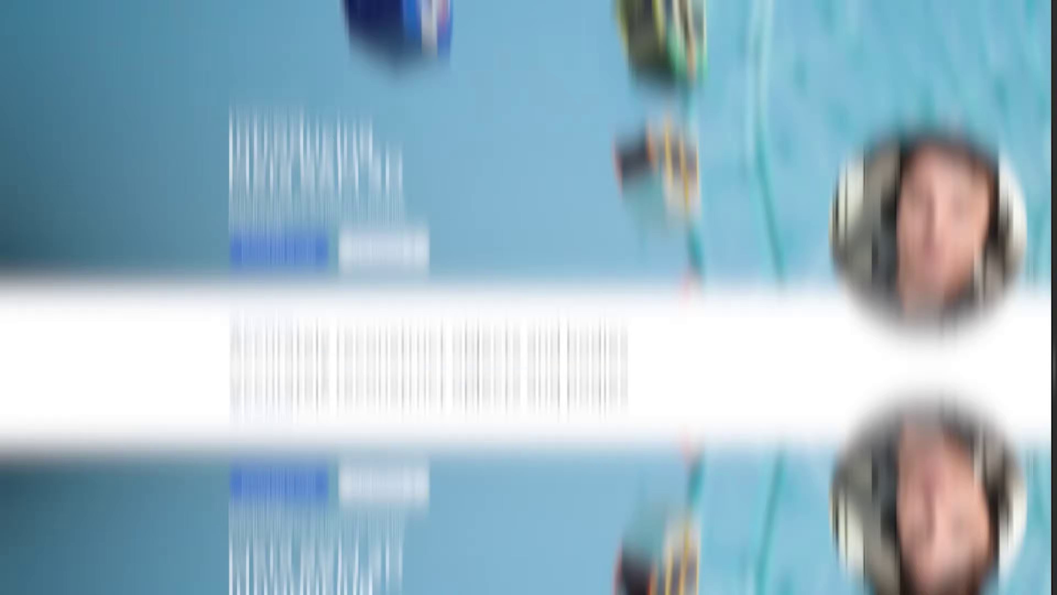
pyautogui.scroll(-7, 529, 291)
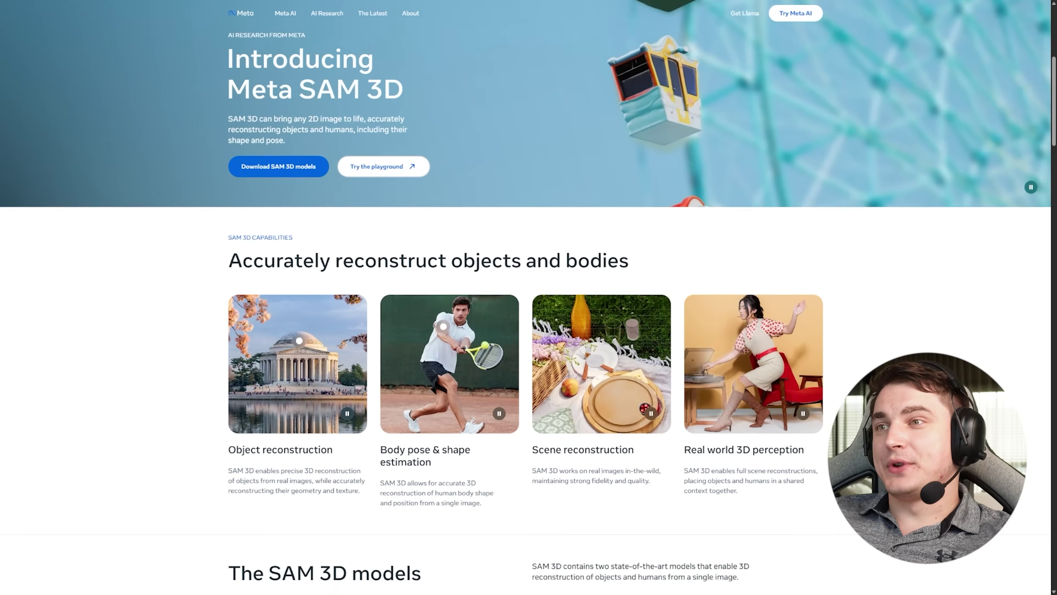
pyautogui.scroll(-4, 529, 292)
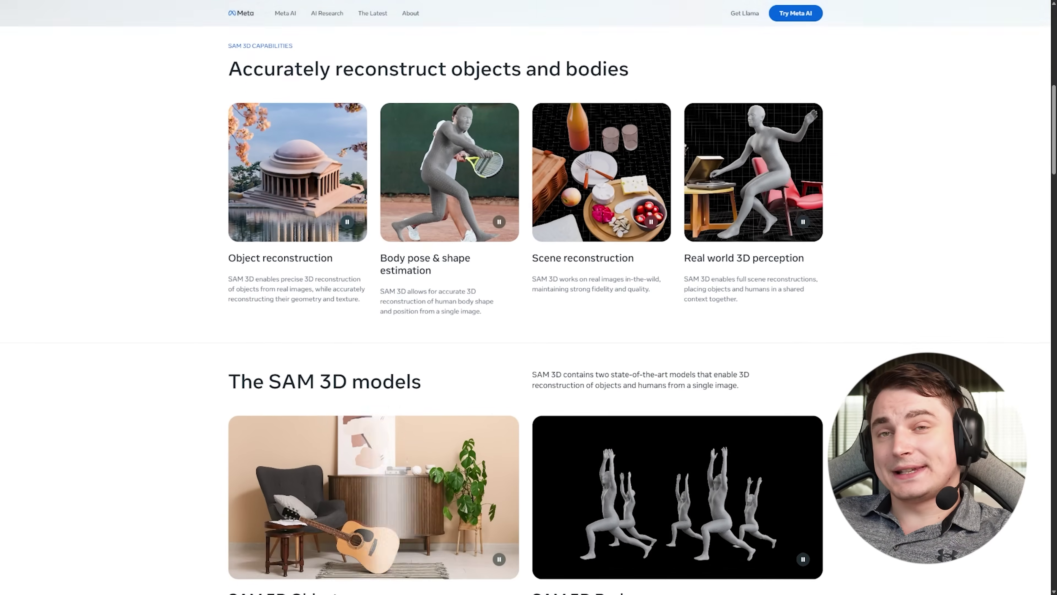
pyautogui.scroll(-5, 528, 292)
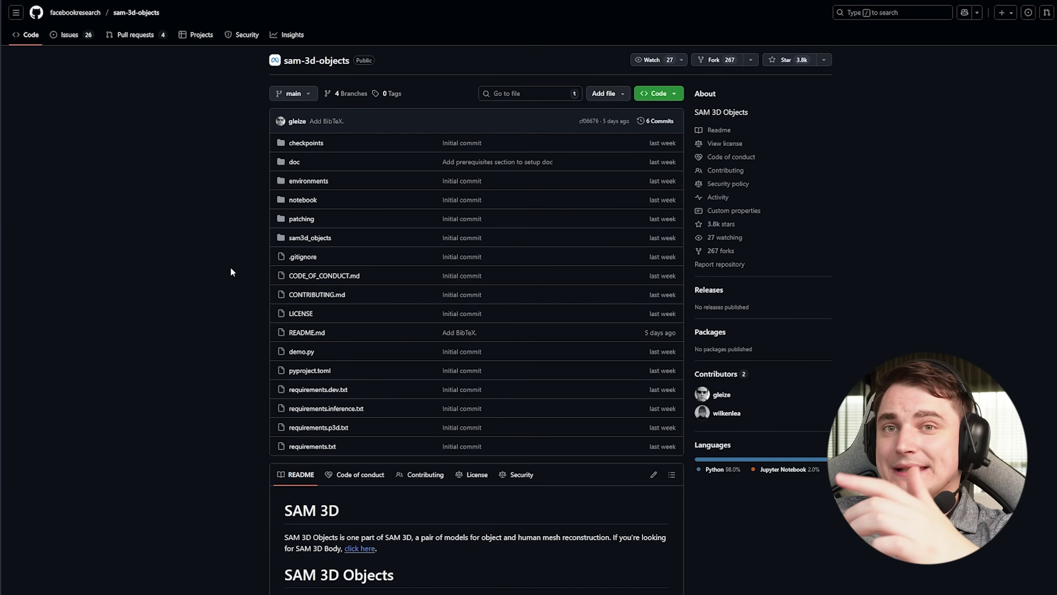
# - Scroll the sam-3d-objects README down to Figures 1 and 2
pyautogui.scroll(-15, 231, 266)
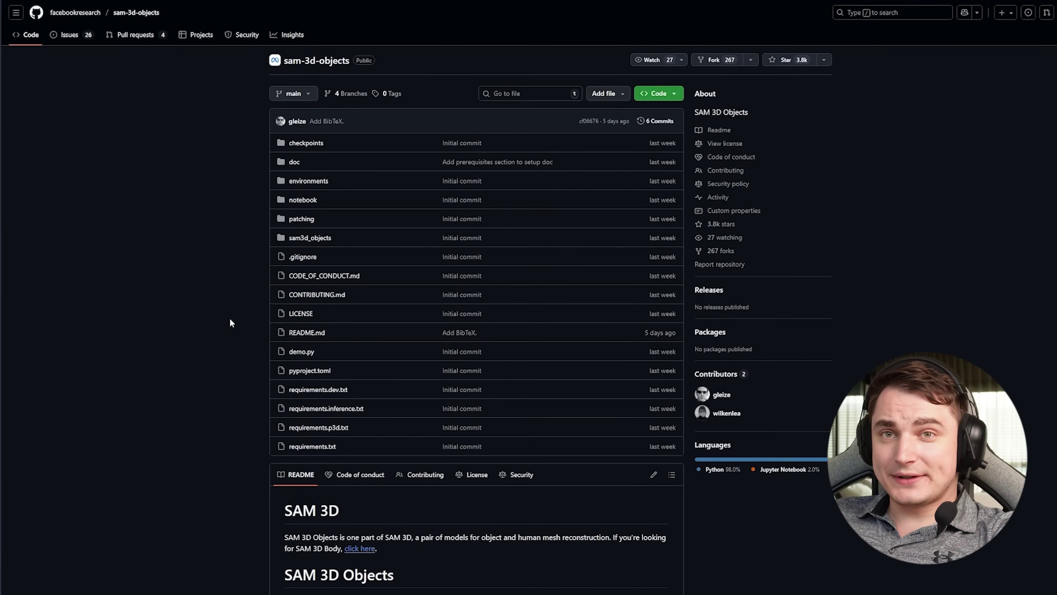
pyautogui.scroll(-10, 230, 317)
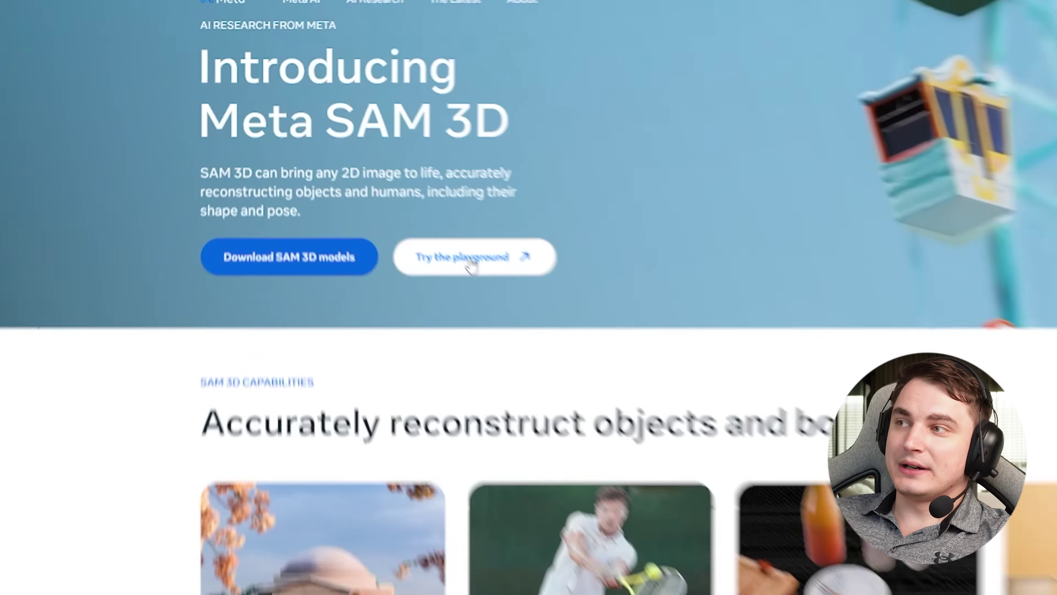
# - Open the Segment Anything Playground and start the Create 3D scenes tool
pyautogui.click(513, 306)
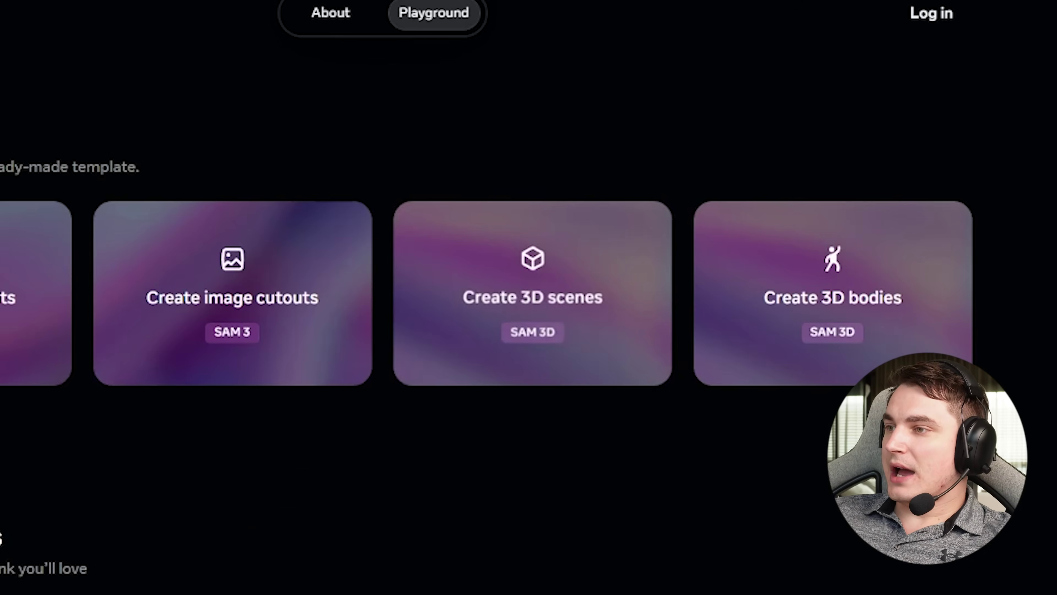
pyautogui.click(532, 296)
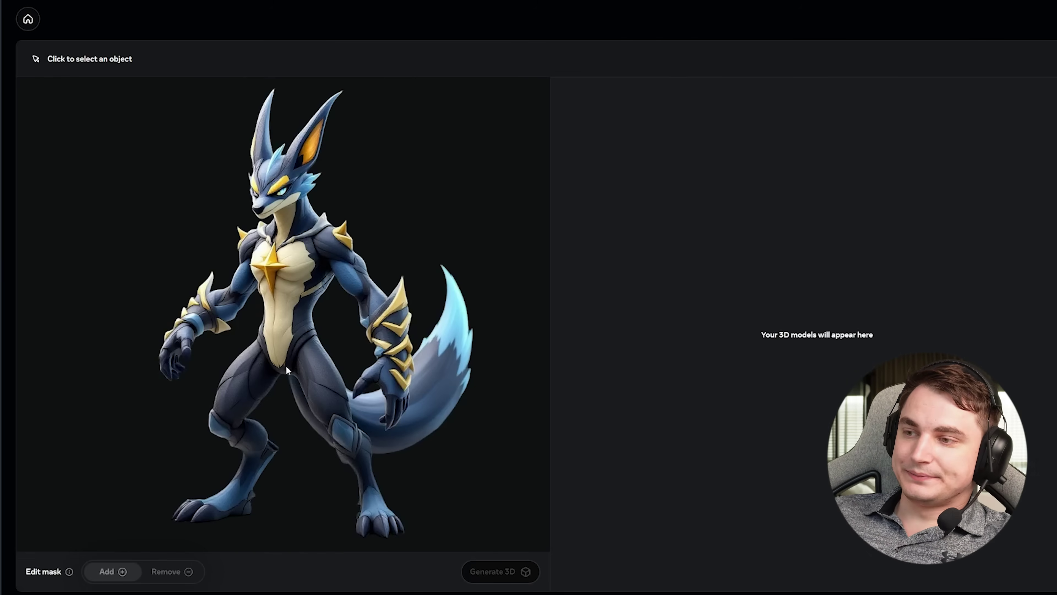
# - Select the creature's chest as the object, dismiss the tips, and toggle Remove/Add mask modes
pyautogui.click(296, 267)
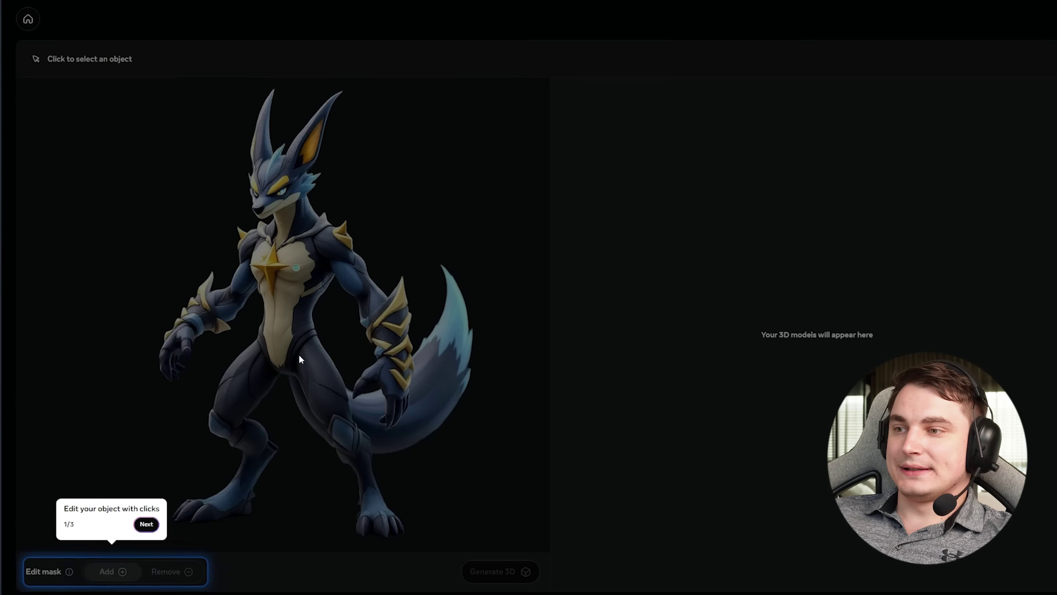
pyautogui.click(146, 524)
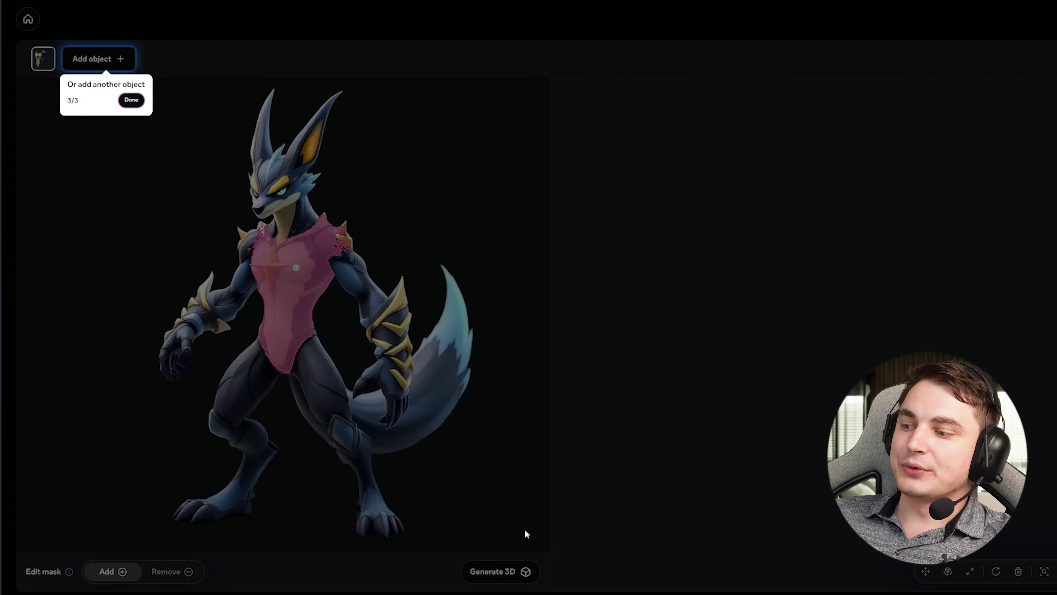
pyautogui.click(131, 101)
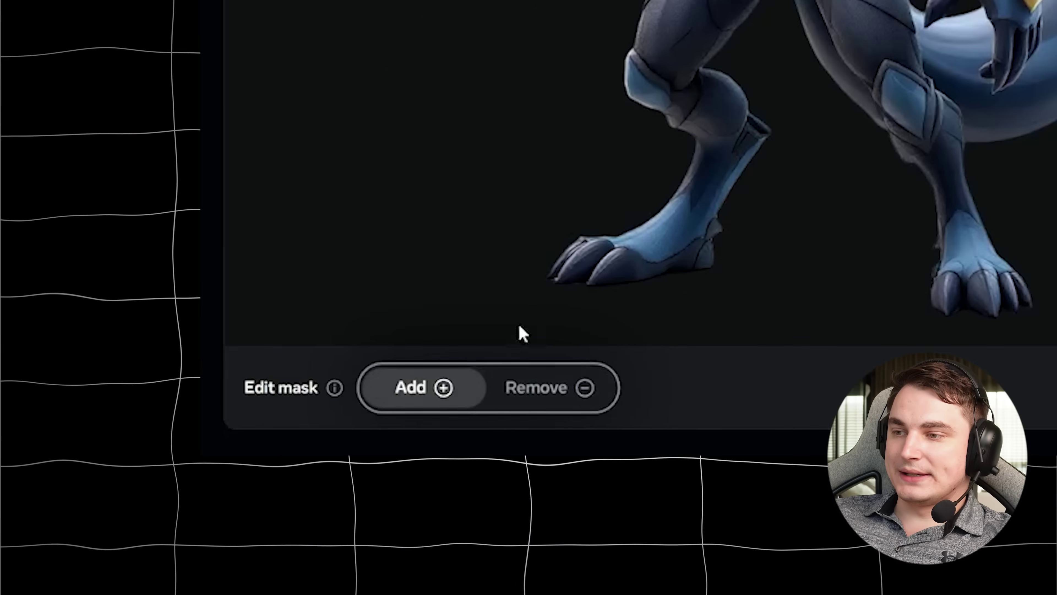
pyautogui.click(573, 402)
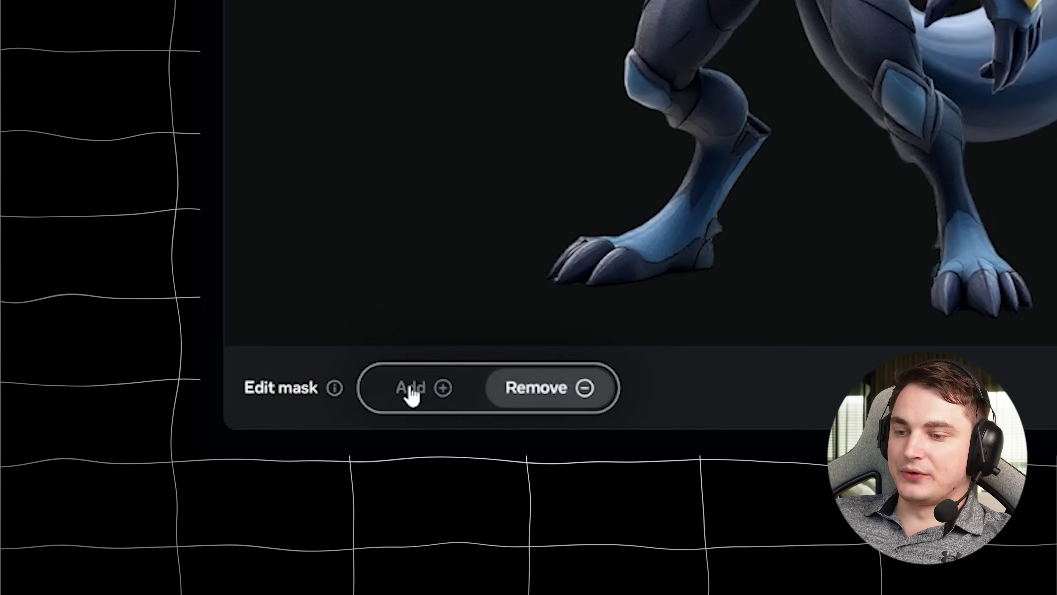
pyautogui.click(405, 394)
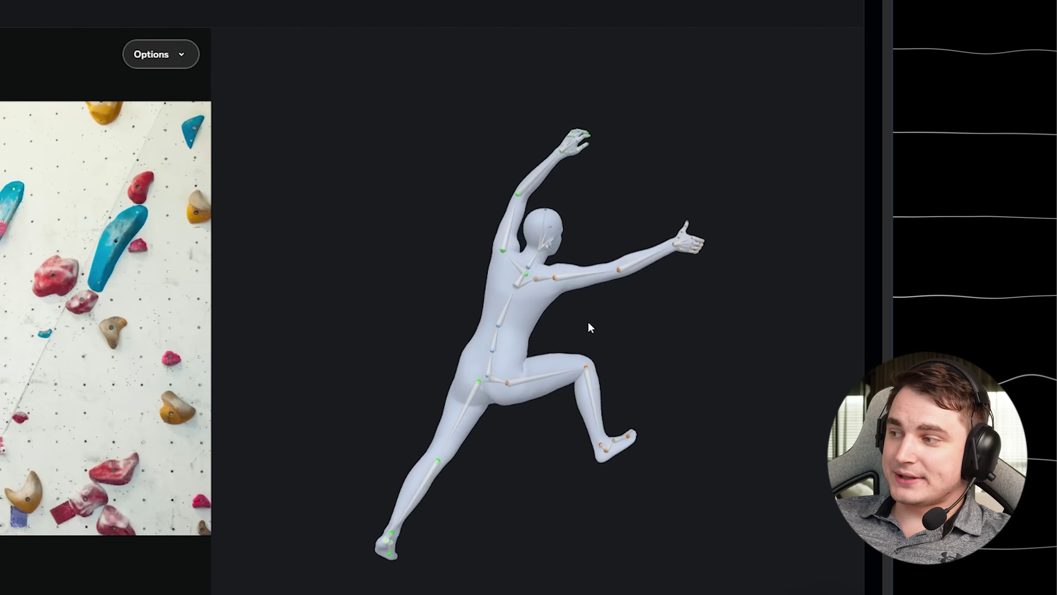
# - Rotate the generated climber body model round to a side view
pyautogui.moveTo(587, 321); pyautogui.dragTo(515, 319)
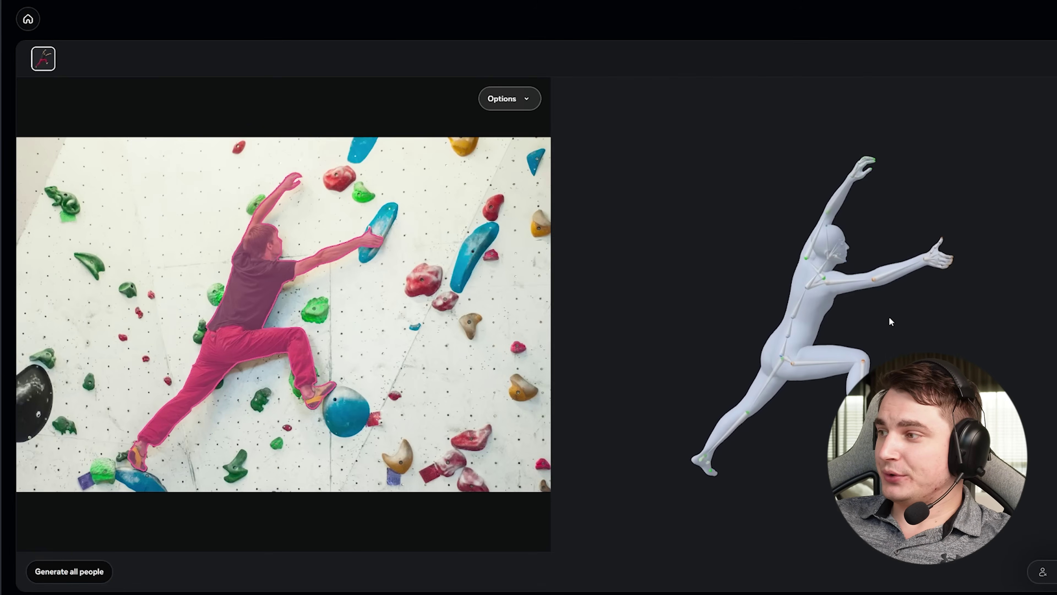
pyautogui.moveTo(890, 317); pyautogui.dragTo(849, 347)
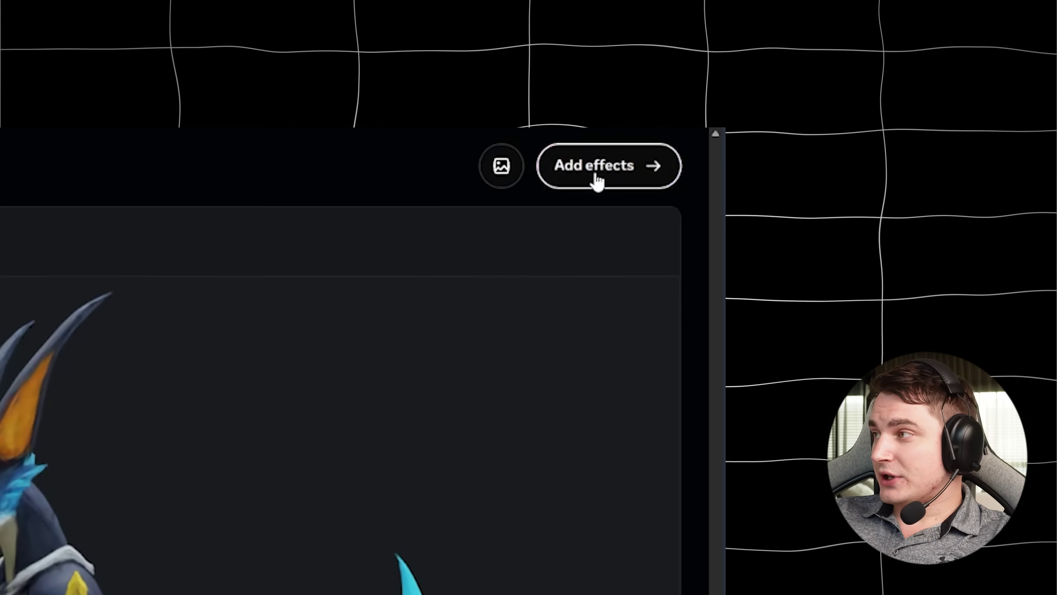
# - Browse the Environment and 3D effects for the creature model, trying one 3D effect
pyautogui.click(611, 170)
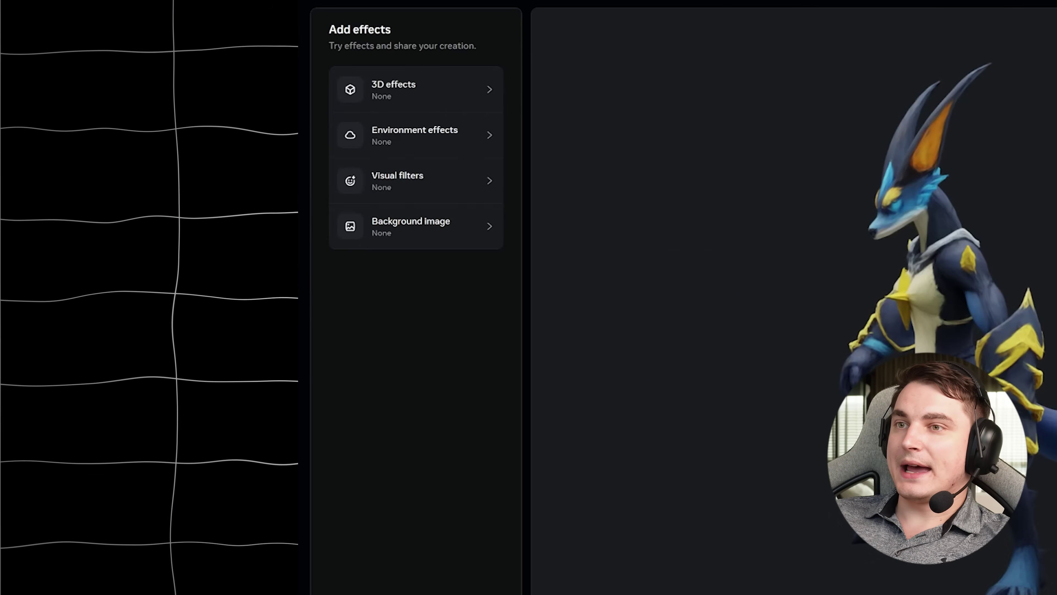
pyautogui.click(393, 98)
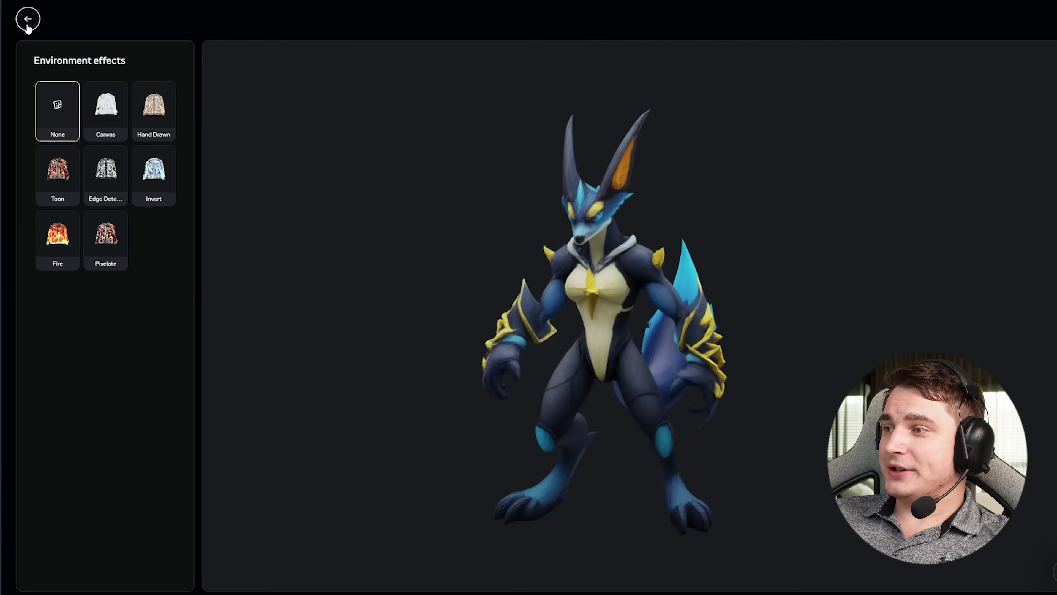
pyautogui.click(28, 20)
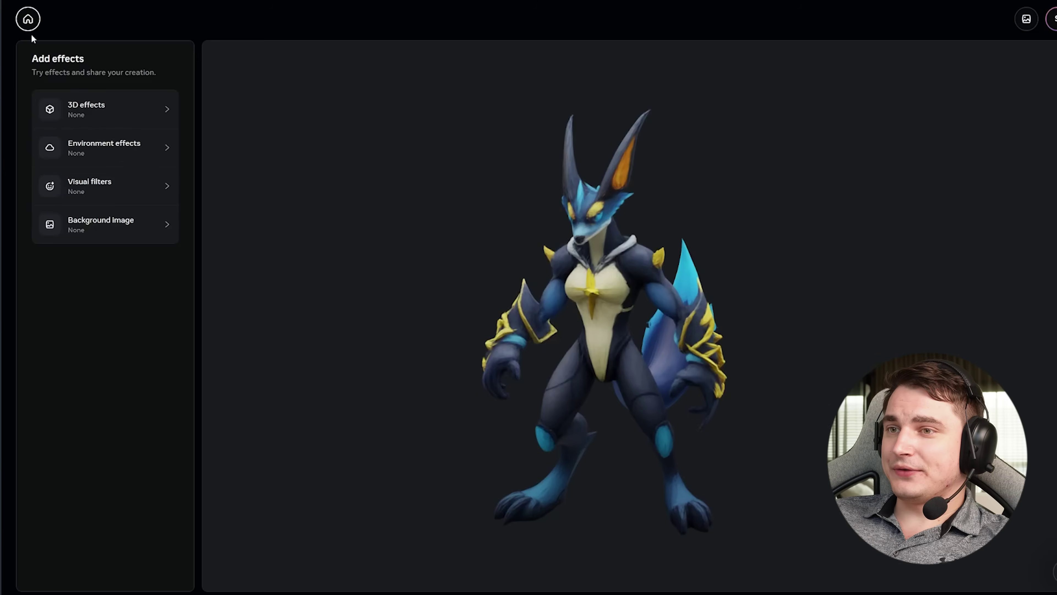
pyautogui.click(107, 111)
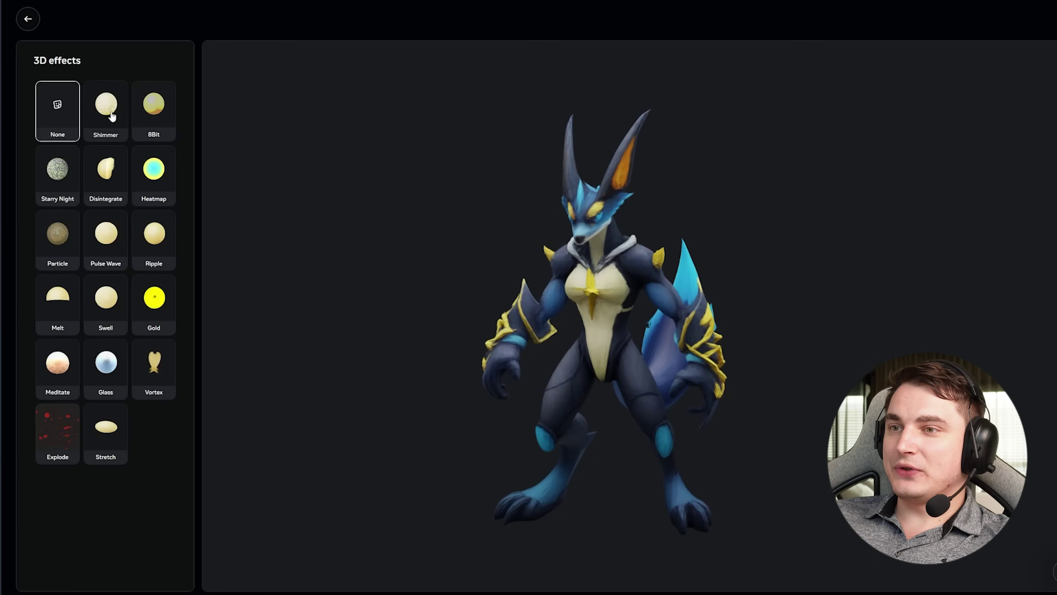
pyautogui.click(106, 173)
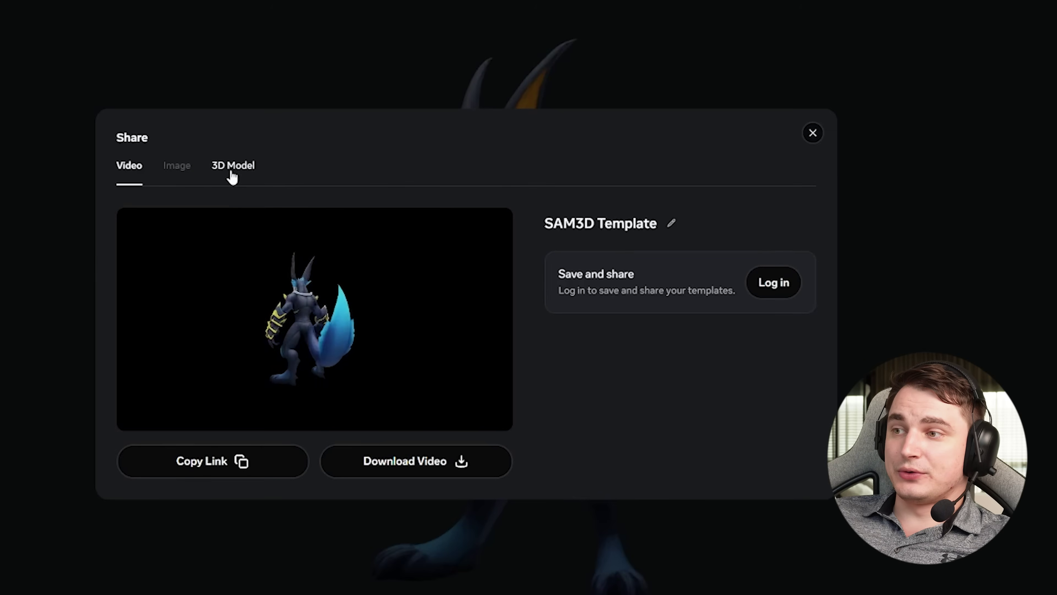
# - Download the creature's model as sam3d-splat.ply from the 3D Model tab
pyautogui.click(232, 175)
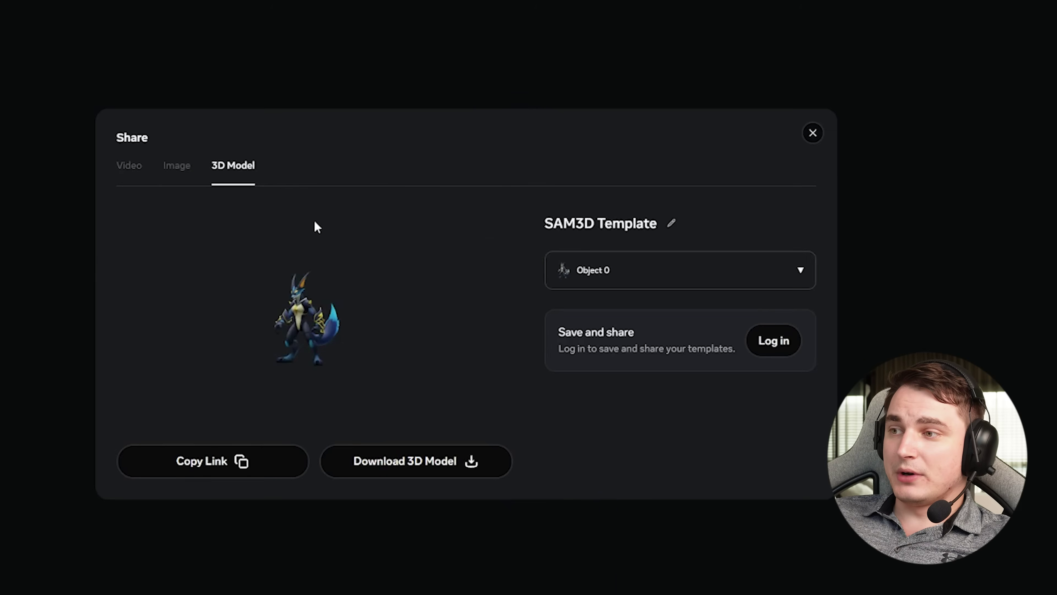
pyautogui.click(433, 474)
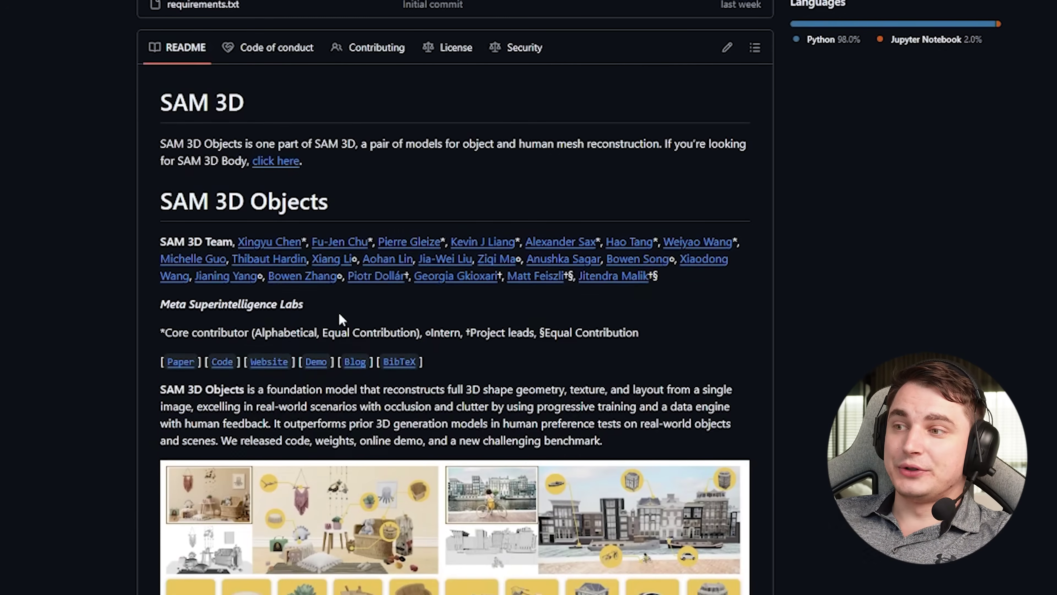
# - Scroll the README to Installation and back, then orbit and zoom the creature model
pyautogui.scroll(-15, 341, 318)
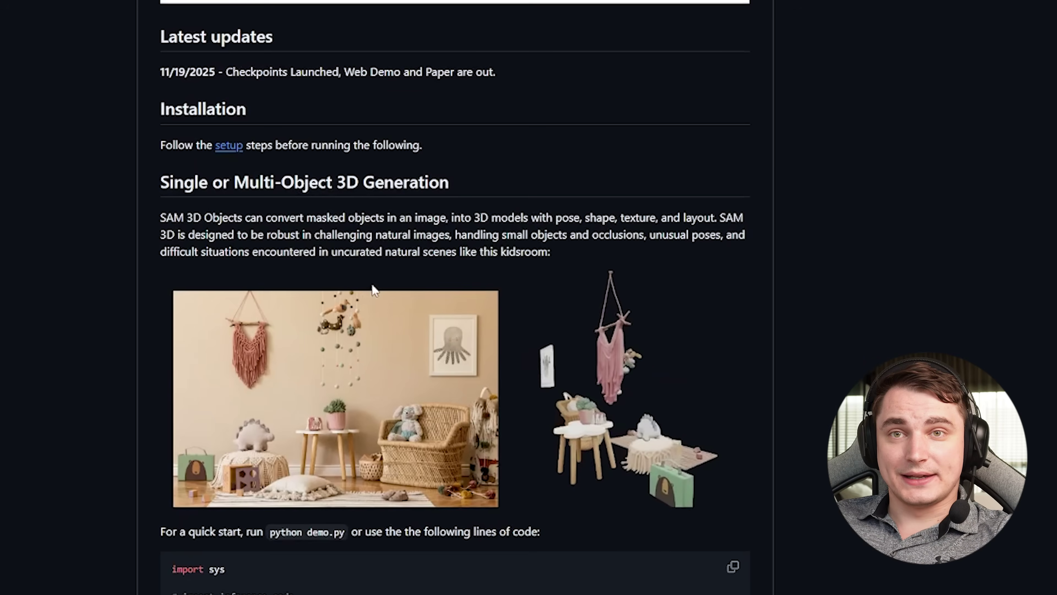
pyautogui.scroll(10, 372, 289)
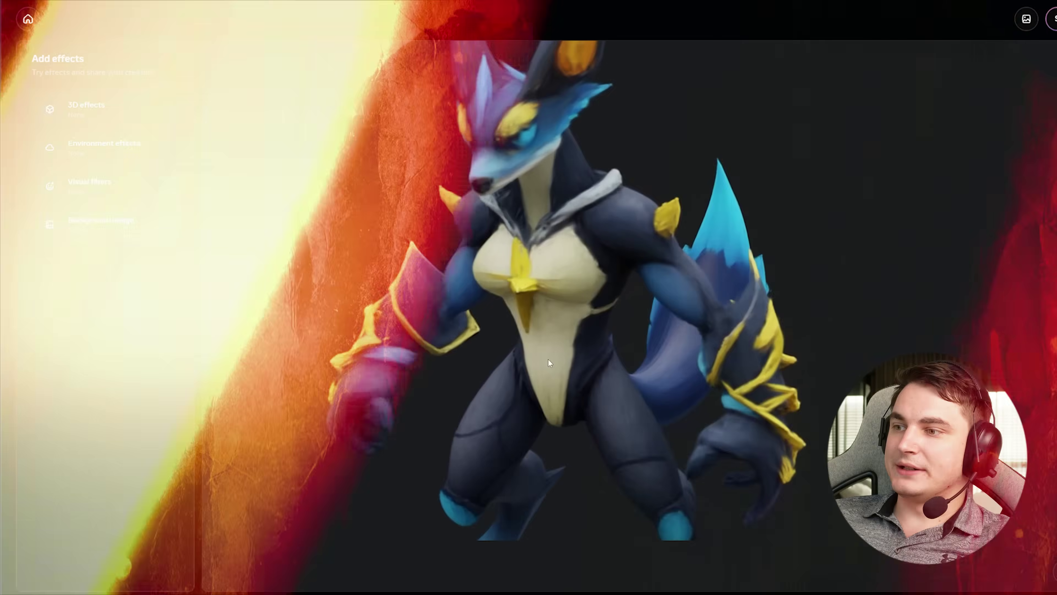
pyautogui.moveTo(548, 358); pyautogui.dragTo(596, 311)
pyautogui.scroll(5, 760, 297)
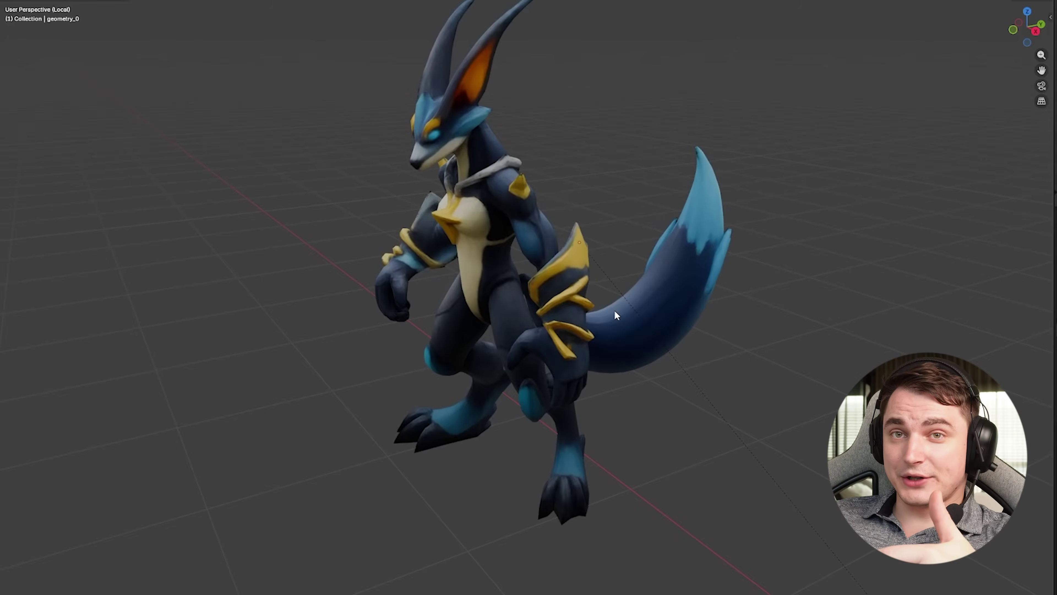
# - Orbit and zoom around the SAM 3D creature to view its back and tail, then its front
pyautogui.press('r')
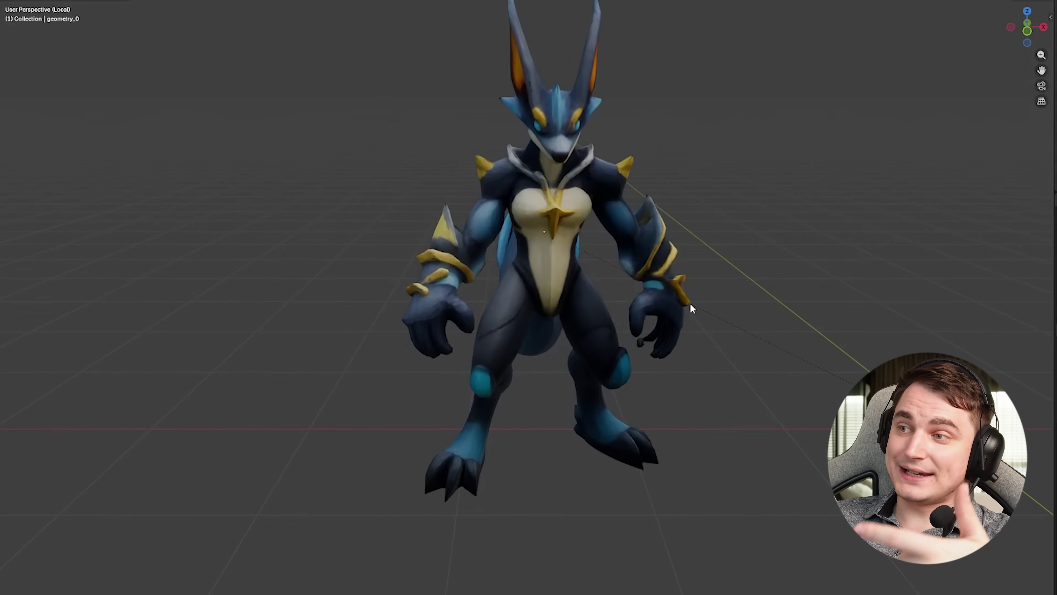
pyautogui.scroll(5, 633, 310)
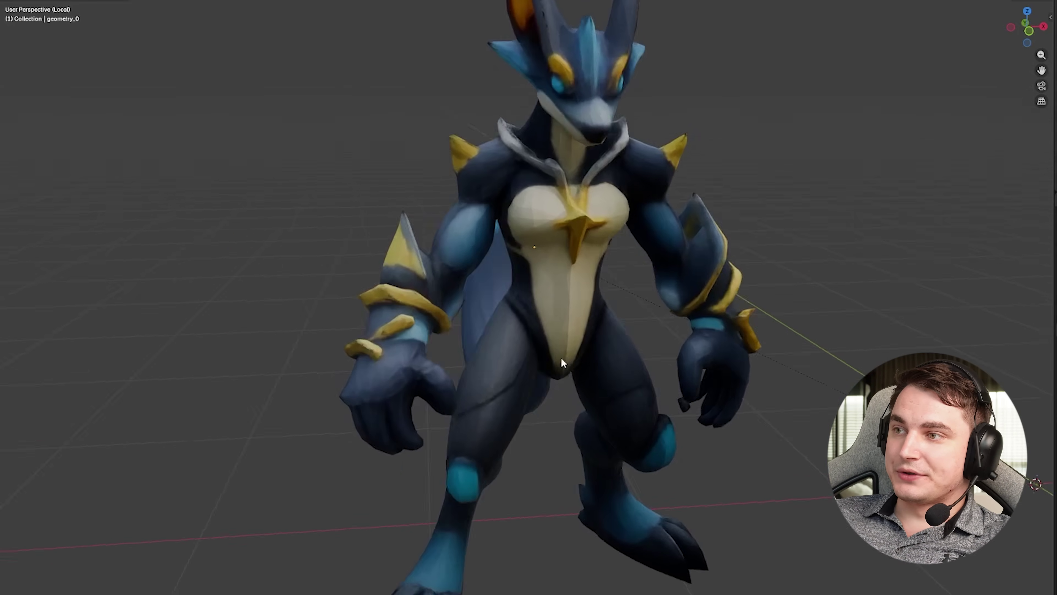
pyautogui.scroll(5, 537, 360)
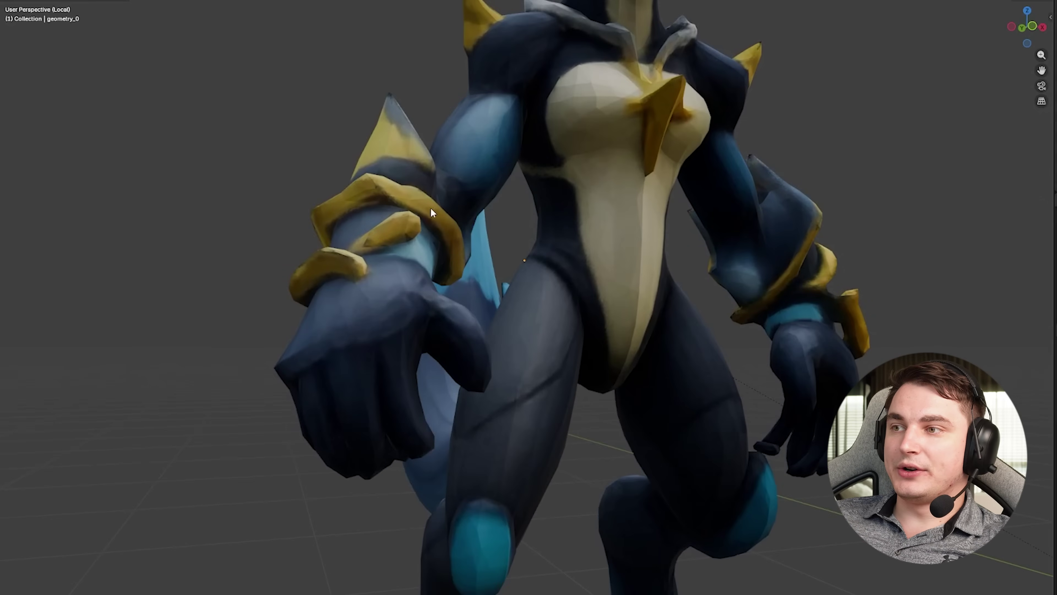
pyautogui.scroll(-5, 430, 207)
pyautogui.moveTo(439, 196); pyautogui.dragTo(541, 239, button='middle')
pyautogui.scroll(5, 542, 238)
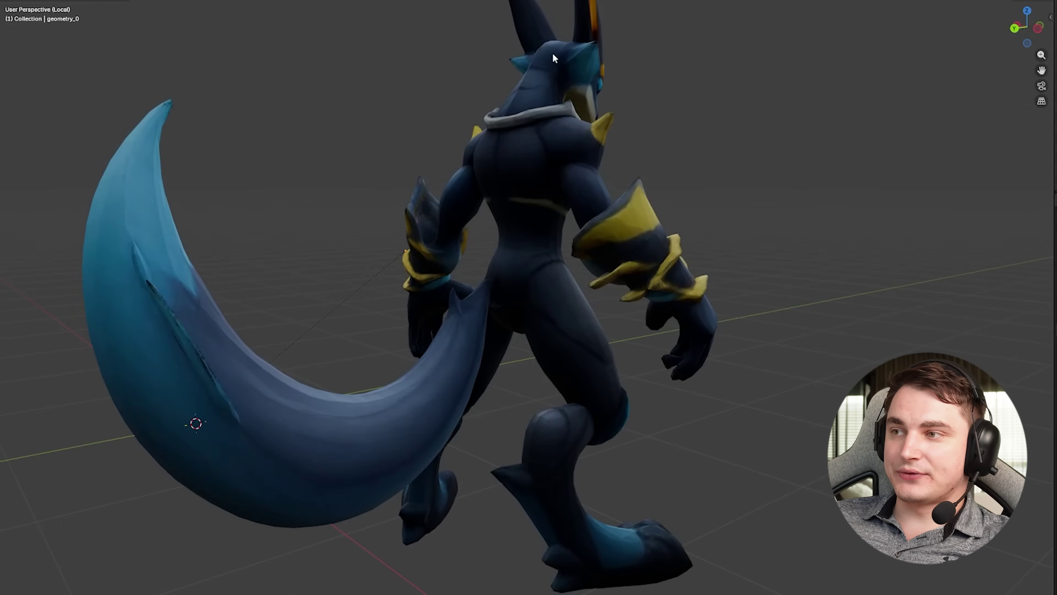
pyautogui.scroll(-5, 444, 311)
pyautogui.moveTo(445, 311); pyautogui.dragTo(381, 330, button='middle')
pyautogui.scroll(4, 518, 322)
pyautogui.scroll(-3, 491, 275)
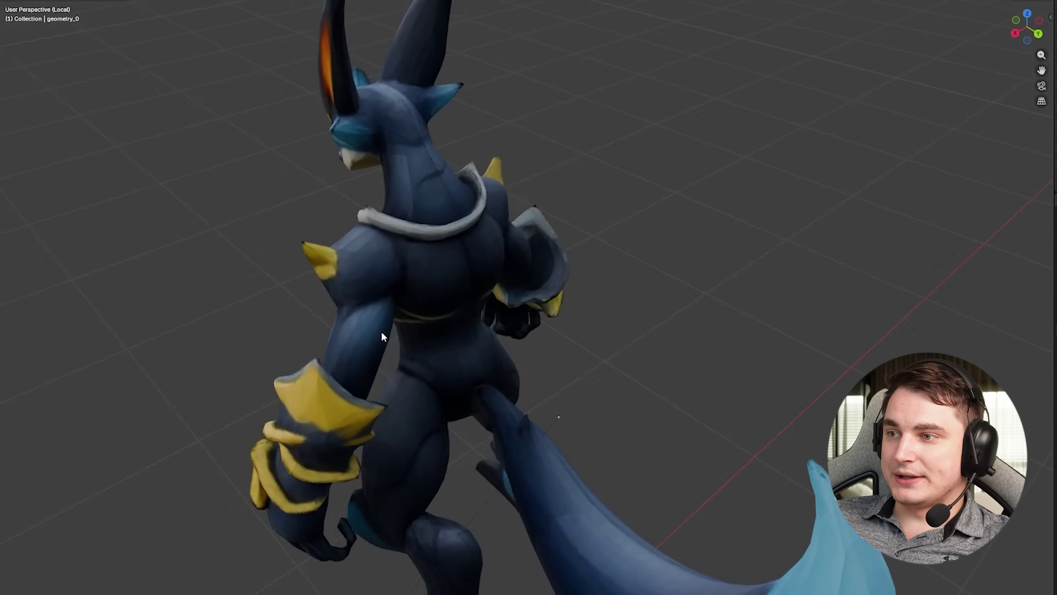
pyautogui.scroll(4, 404, 295)
# - Inspect the creature's triangle mesh wireframe in Edit Mode, then return to Object Mode
pyautogui.press('Tab')
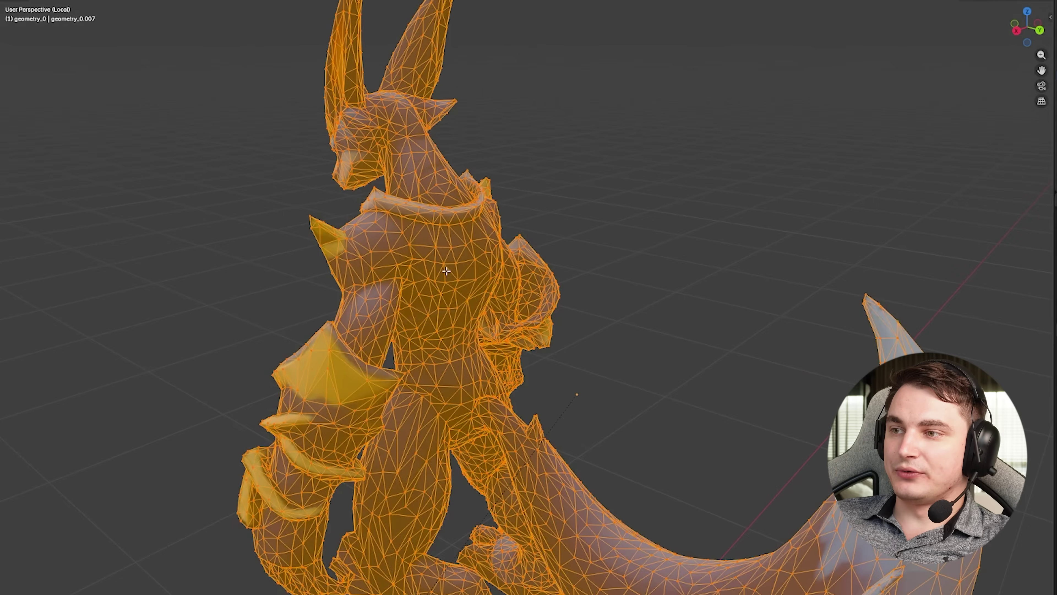
pyautogui.moveTo(446, 271); pyautogui.dragTo(575, 265, button='middle')
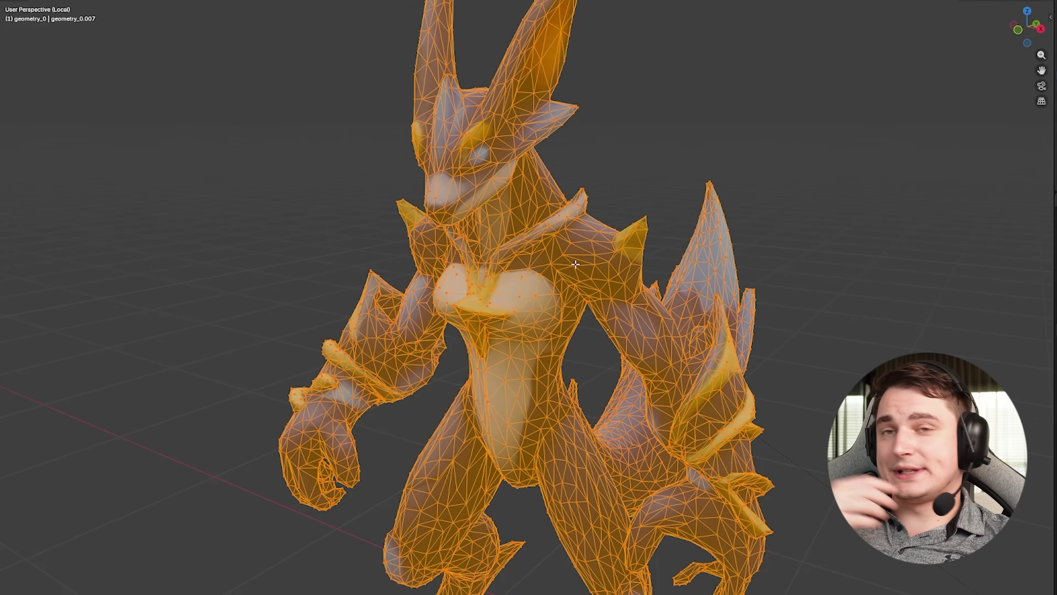
pyautogui.press('Tab')
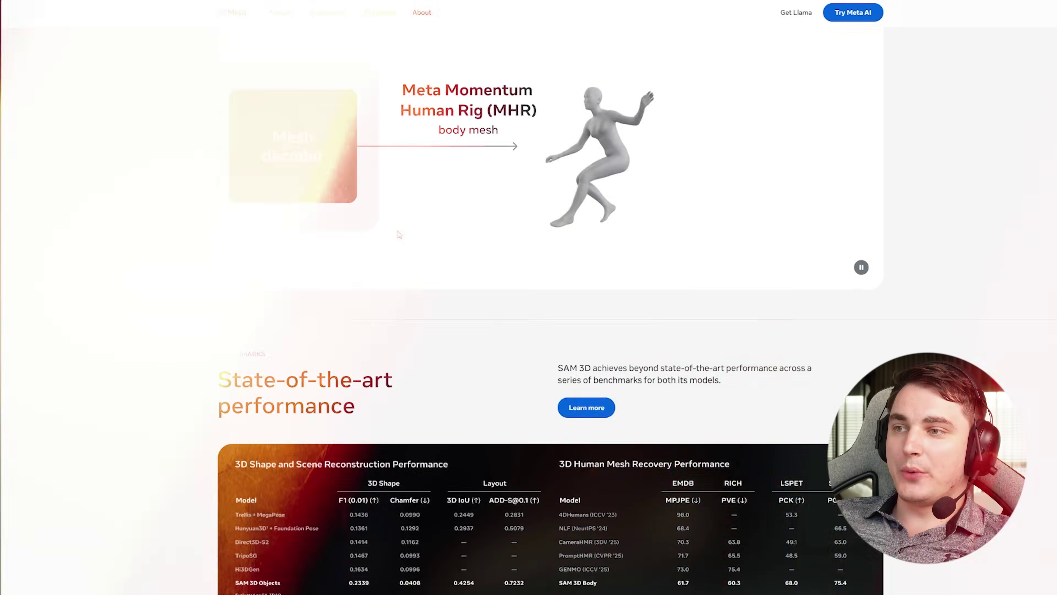
pyautogui.scroll(-5, 399, 215)
pyautogui.scroll(-2, 408, 187)
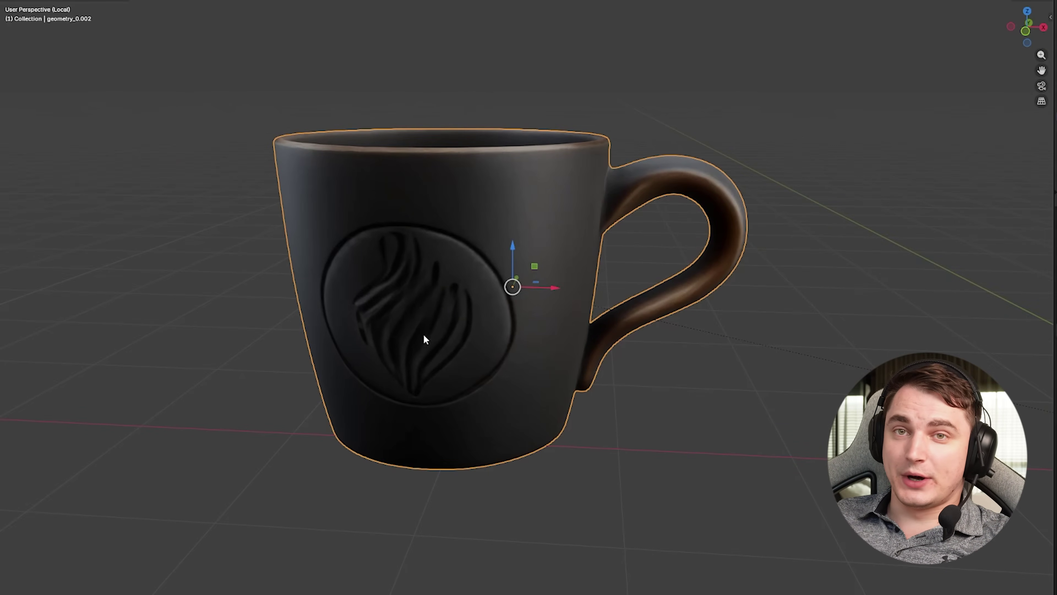
# - Orbit and zoom around the SAM 3D and Hunyuan 2.1 mugs, including a top view
pyautogui.moveTo(422, 334); pyautogui.dragTo(424, 288, button='middle')
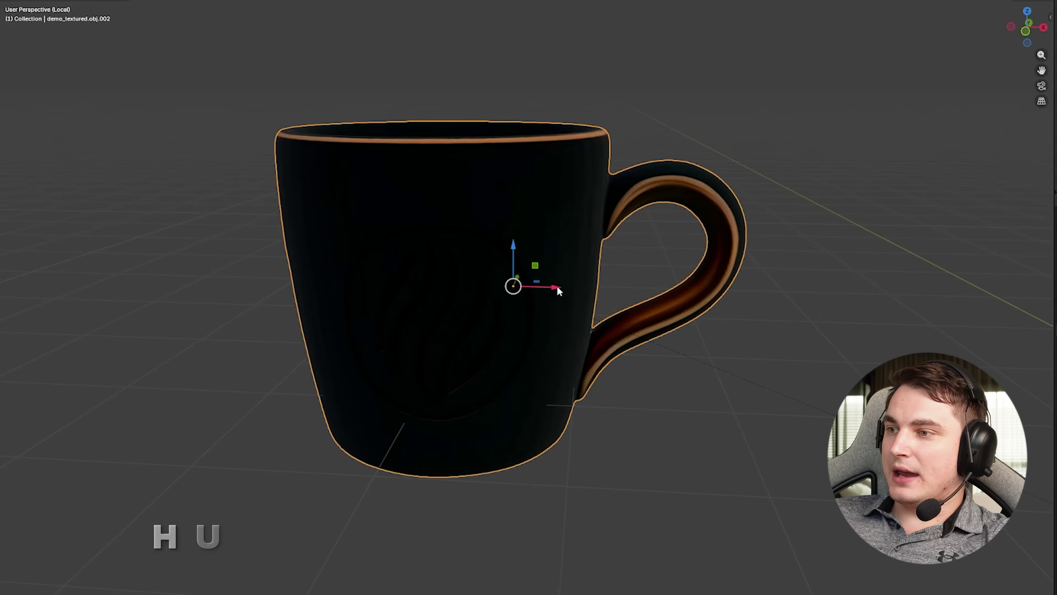
pyautogui.scroll(-3, 537, 296)
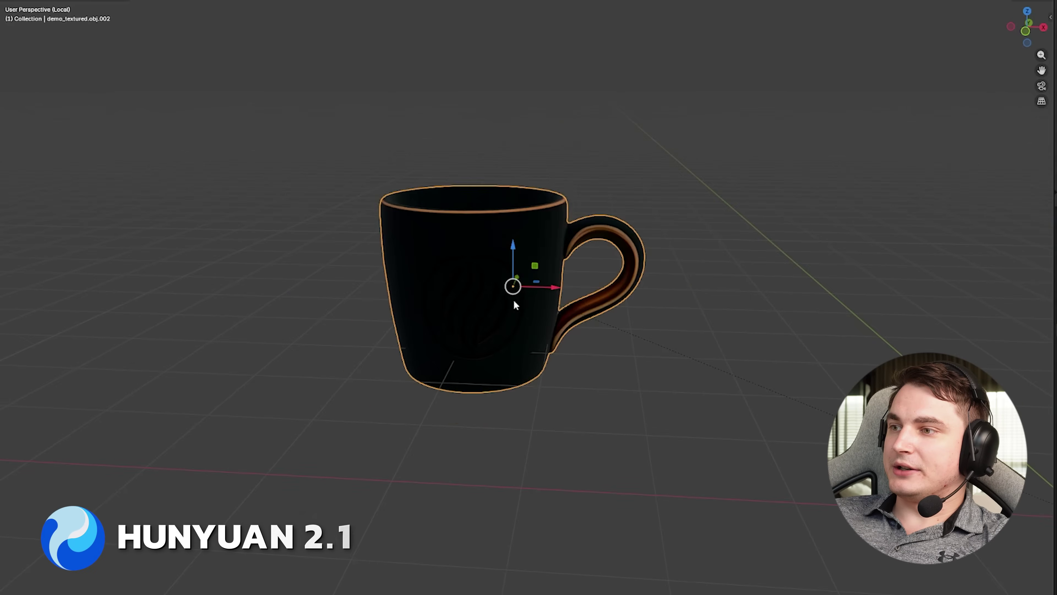
pyautogui.moveTo(517, 302); pyautogui.dragTo(597, 320, button='middle')
pyautogui.scroll(-3, 547, 323)
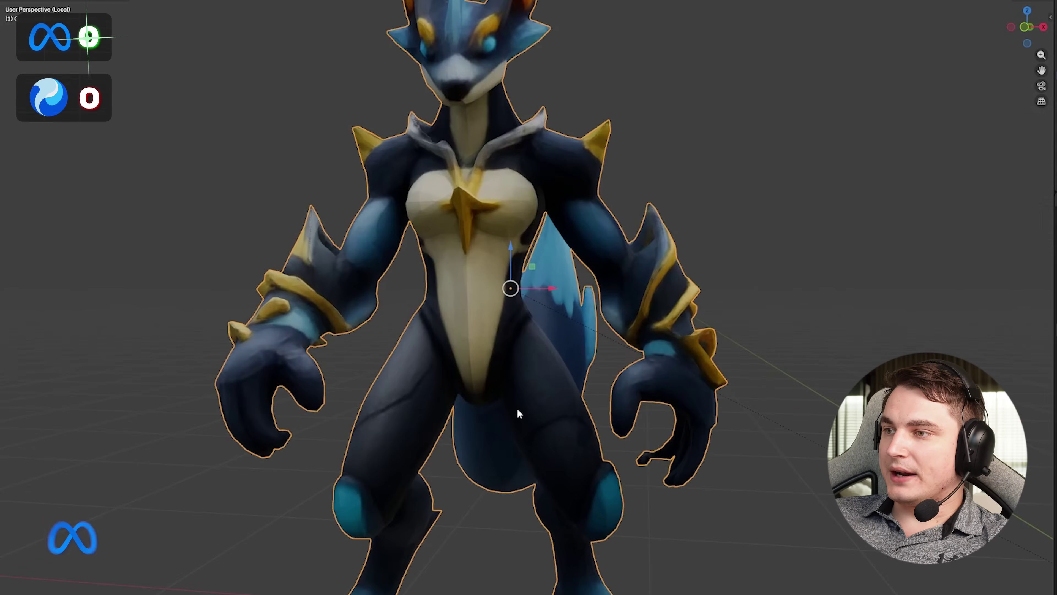
pyautogui.scroll(-3, 714, 311)
# - Orbit and zoom around the SAM 3D creature model
pyautogui.moveTo(714, 310); pyautogui.dragTo(508, 307, button='middle')
pyautogui.scroll(-2, 504, 338)
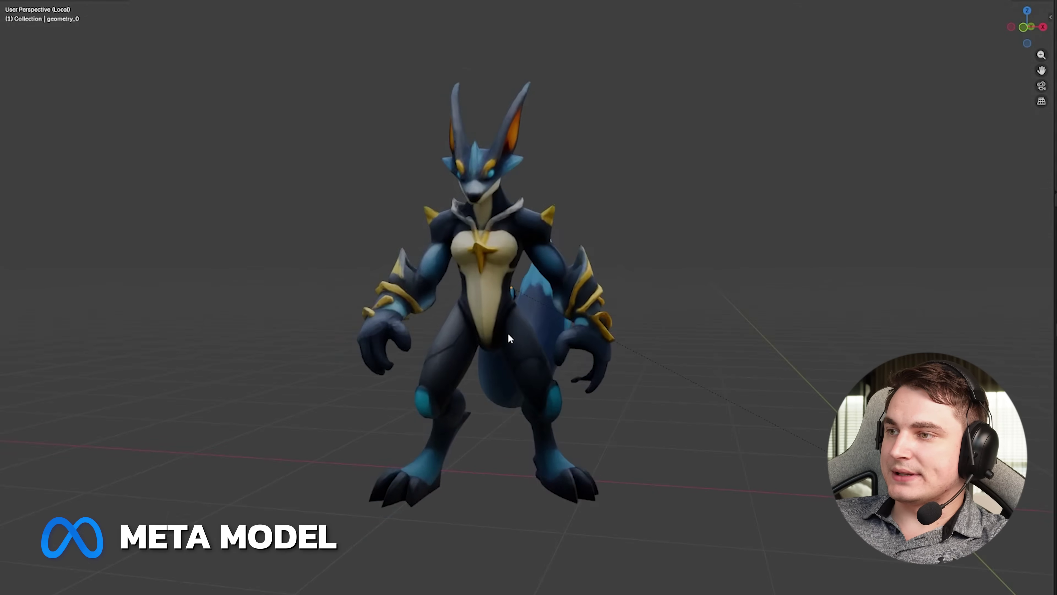
pyautogui.scroll(3, 510, 333)
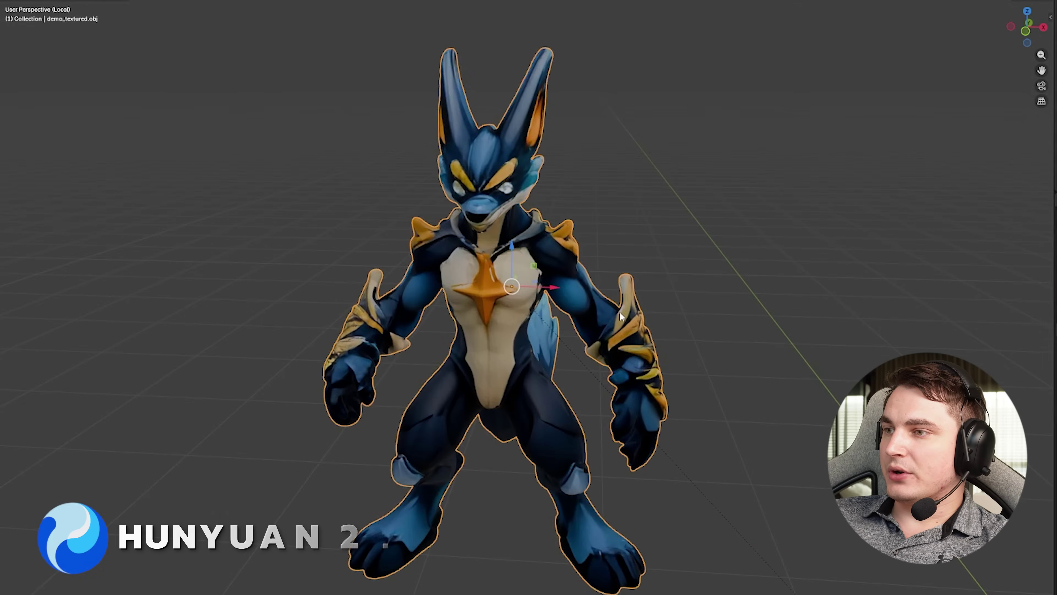
pyautogui.scroll(-3, 620, 312)
# - Orbit the Hunyuan 2.1 creature to side views that show its tail
pyautogui.moveTo(589, 300); pyautogui.dragTo(604, 281, button='middle')
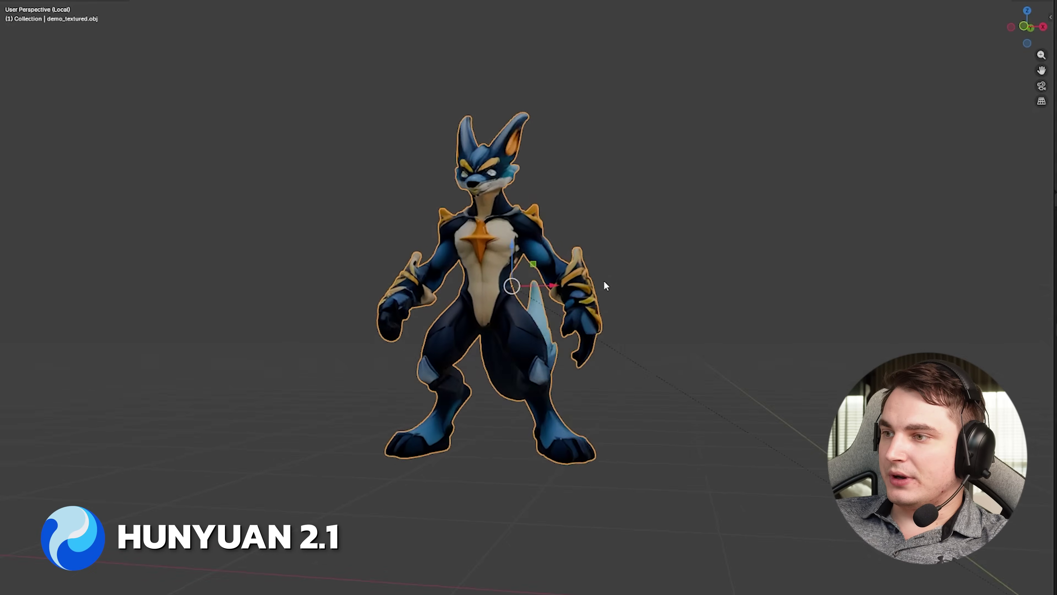
pyautogui.scroll(5, 492, 311)
pyautogui.scroll(-5, 491, 311)
pyautogui.moveTo(528, 342); pyautogui.dragTo(484, 241, button='middle')
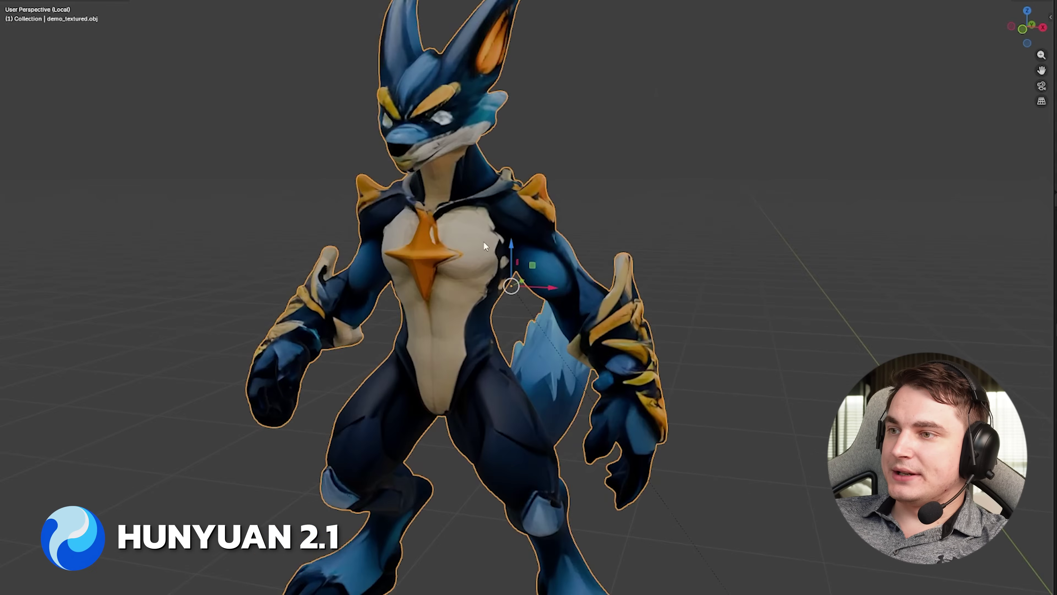
pyautogui.scroll(3, 528, 221)
pyautogui.scroll(-4, 380, 222)
pyautogui.moveTo(435, 275); pyautogui.dragTo(429, 321, button='middle')
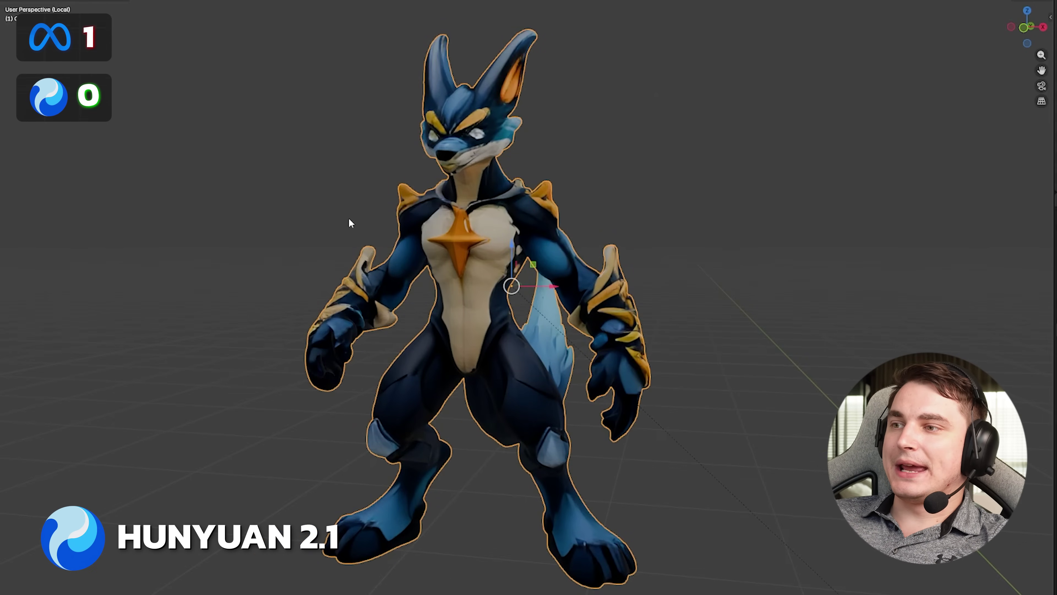
pyautogui.scroll(-2, 451, 346)
pyautogui.scroll(2, 465, 350)
pyautogui.scroll(-2, 465, 349)
pyautogui.moveTo(454, 350); pyautogui.dragTo(357, 389, button='middle')
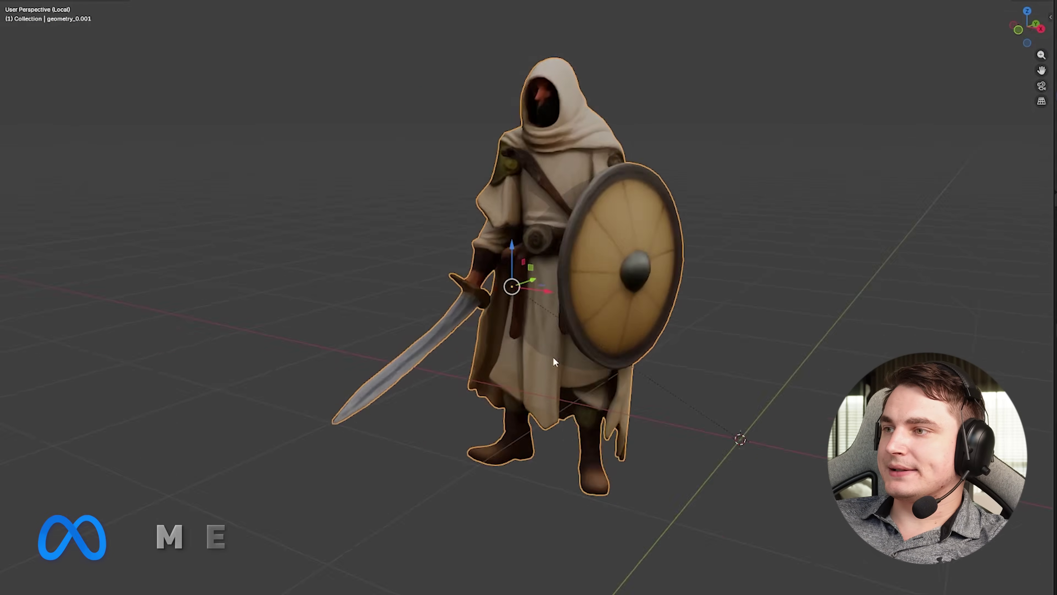
# - Orbit around the SAM 3D and Hunyuan 2.1 hooded swordsman models to compare front and side views
pyautogui.moveTo(553, 357); pyautogui.dragTo(555, 304, button='middle')
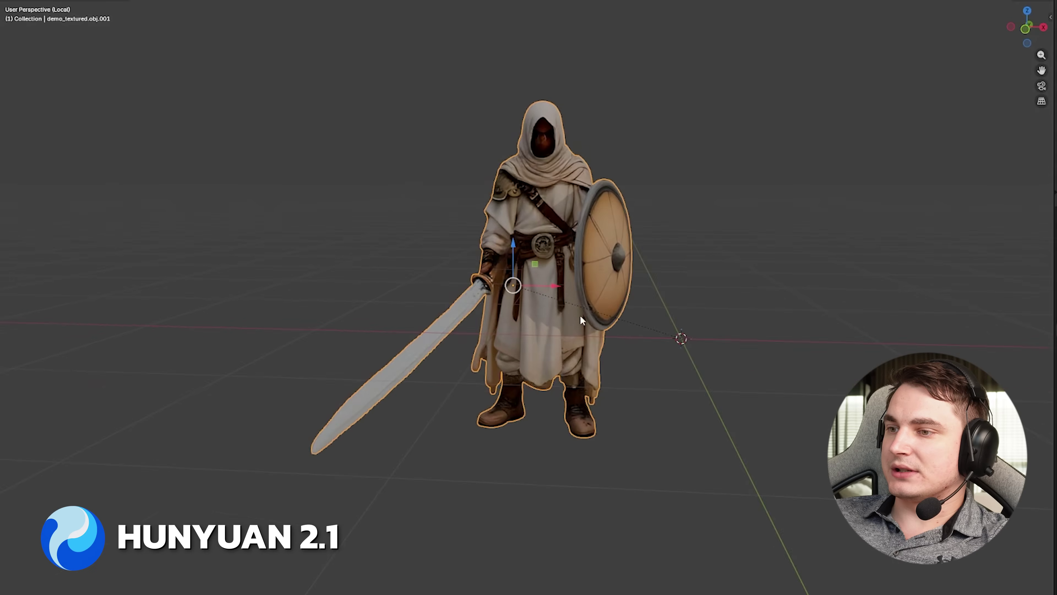
pyautogui.moveTo(578, 318); pyautogui.dragTo(606, 184, button='middle')
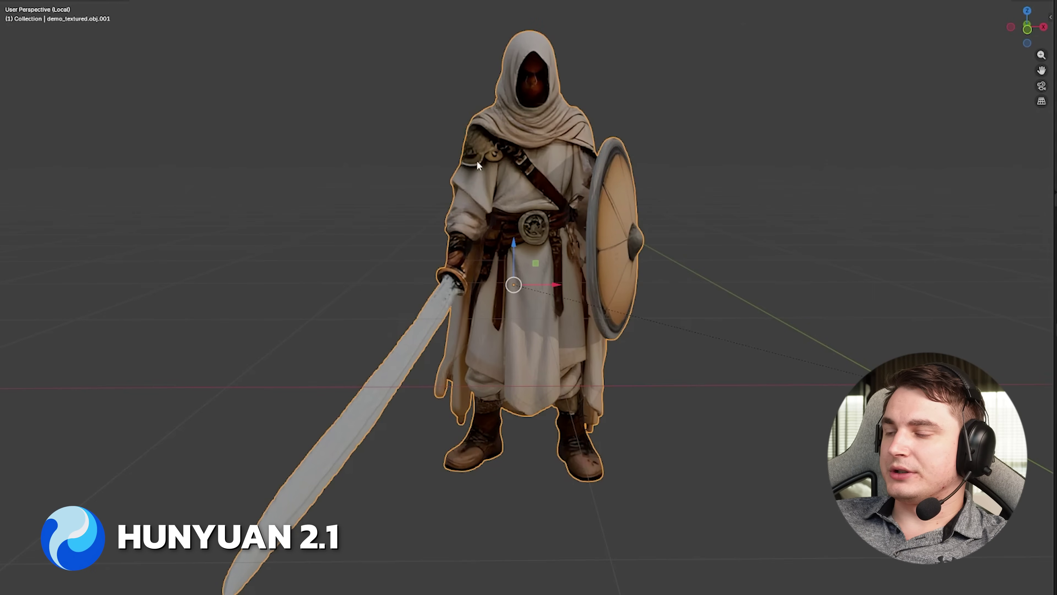
pyautogui.moveTo(477, 162); pyautogui.dragTo(474, 122, button='middle')
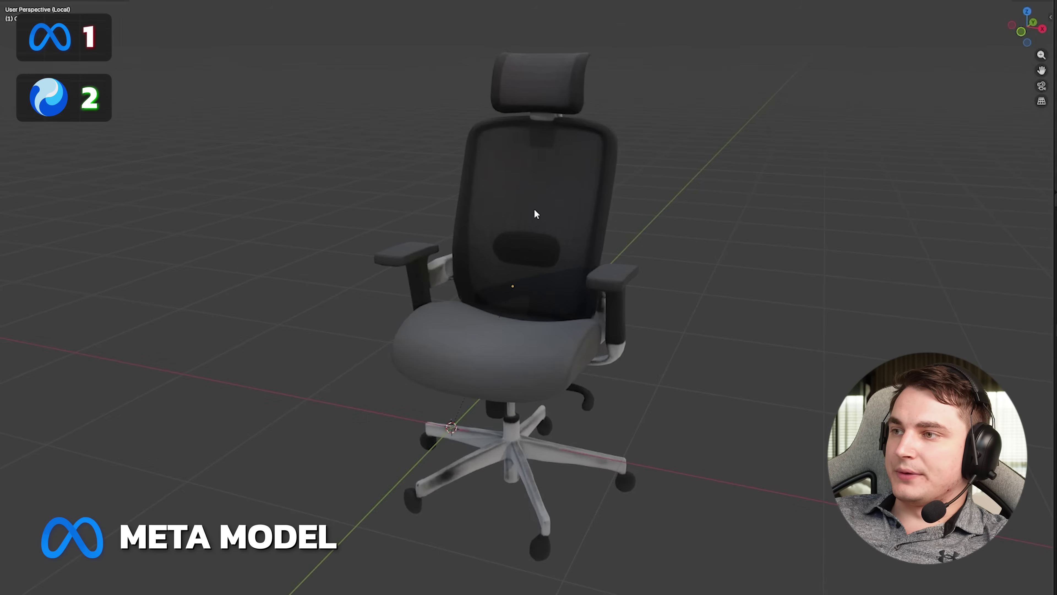
# - Deselect the chair and orbit the office chairs through rear, side and front views
pyautogui.moveTo(637, 323); pyautogui.dragTo(330, 352, button='middle')
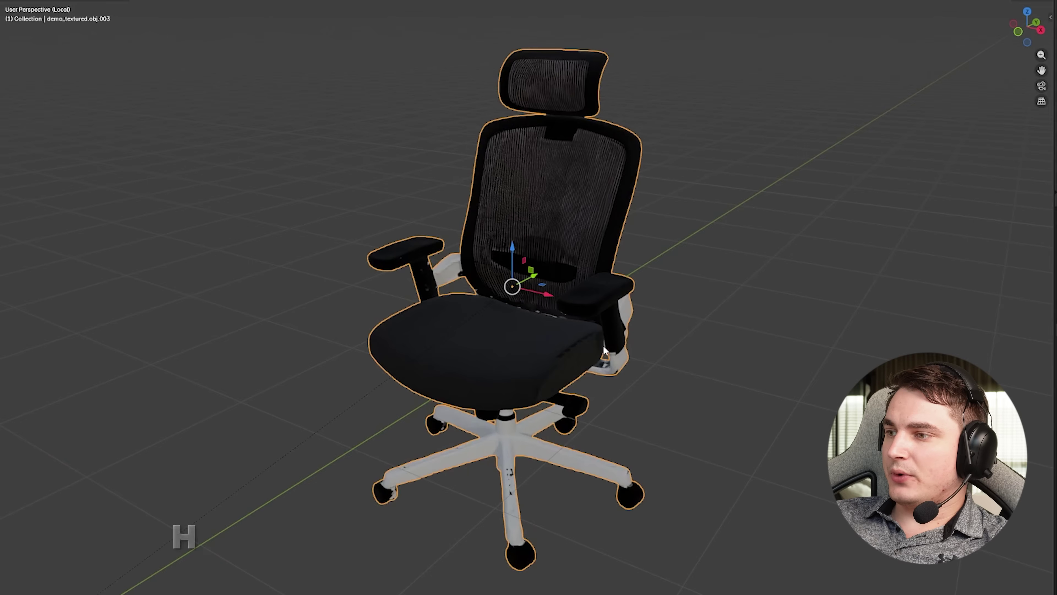
pyautogui.click(656, 330)
pyautogui.moveTo(656, 331); pyautogui.dragTo(492, 259, button='middle')
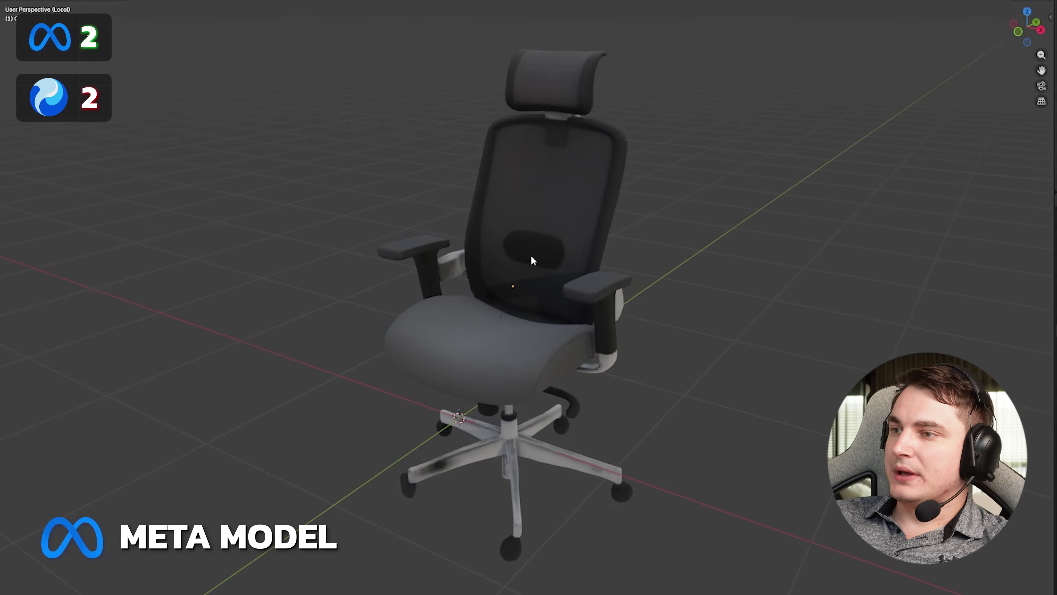
pyautogui.moveTo(532, 260)
pyautogui.mouseDown(button='middle')
pyautogui.moveTo(526, 287)
pyautogui.moveTo(484, 272)
pyautogui.moveTo(536, 274)
pyautogui.moveTo(463, 278)
pyautogui.moveTo(528, 277)
pyautogui.mouseUp(button='middle')
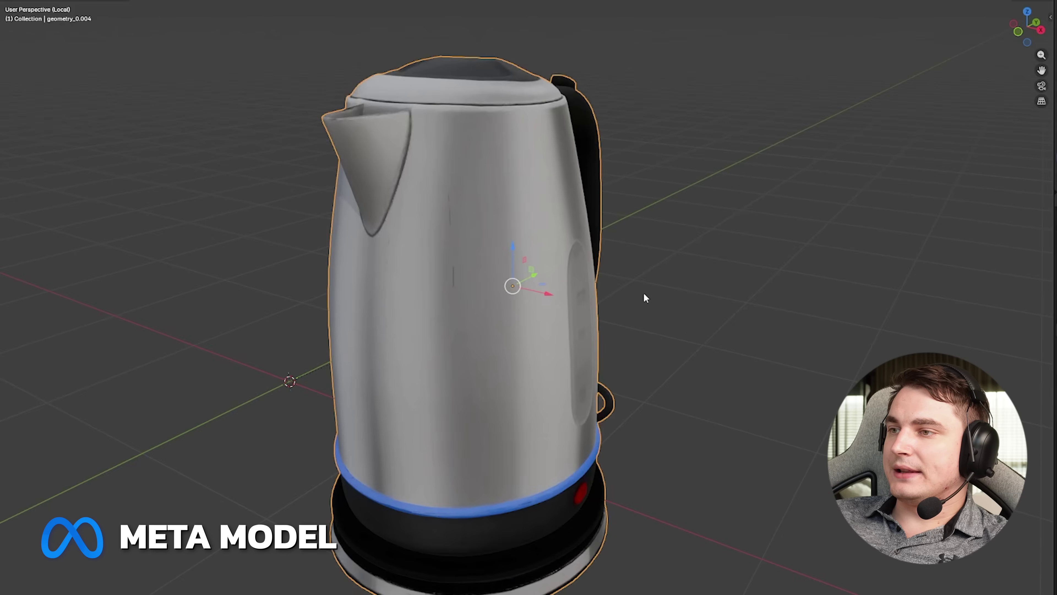
# - Zoom out and orbit around the SAM 3D stainless-steel kettle
pyautogui.scroll(-3, 482, 300)
pyautogui.moveTo(644, 297); pyautogui.dragTo(368, 345, button='middle')
pyautogui.moveTo(560, 385); pyautogui.dragTo(618, 344, button='middle')
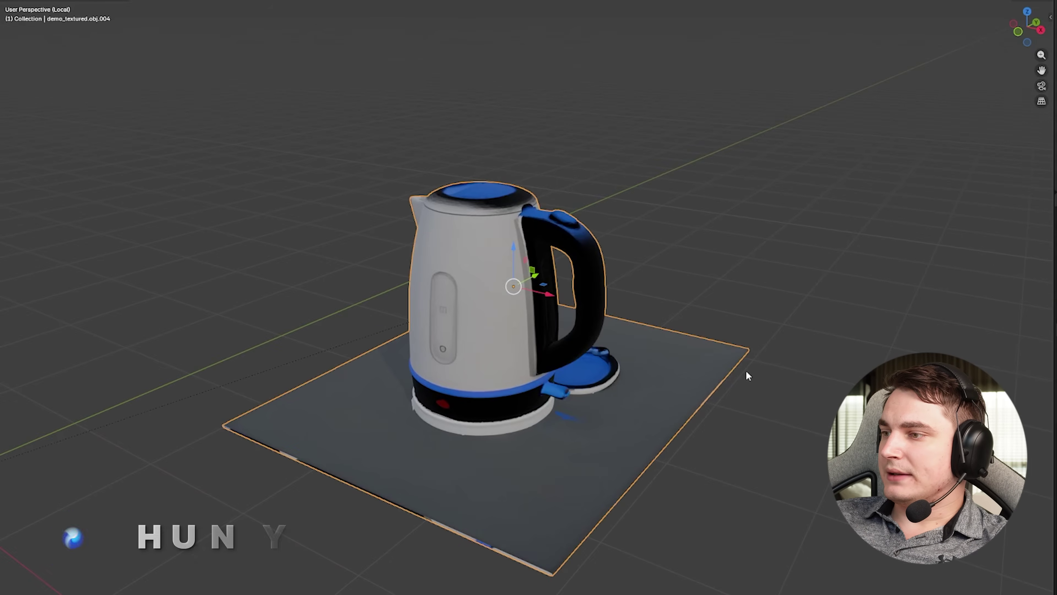
# - Orbit the geometry_0.004 and demo_textured.obj.004 kettles to inspect lids, handles and base plate
pyautogui.moveTo(337, 307); pyautogui.dragTo(715, 416, button='middle')
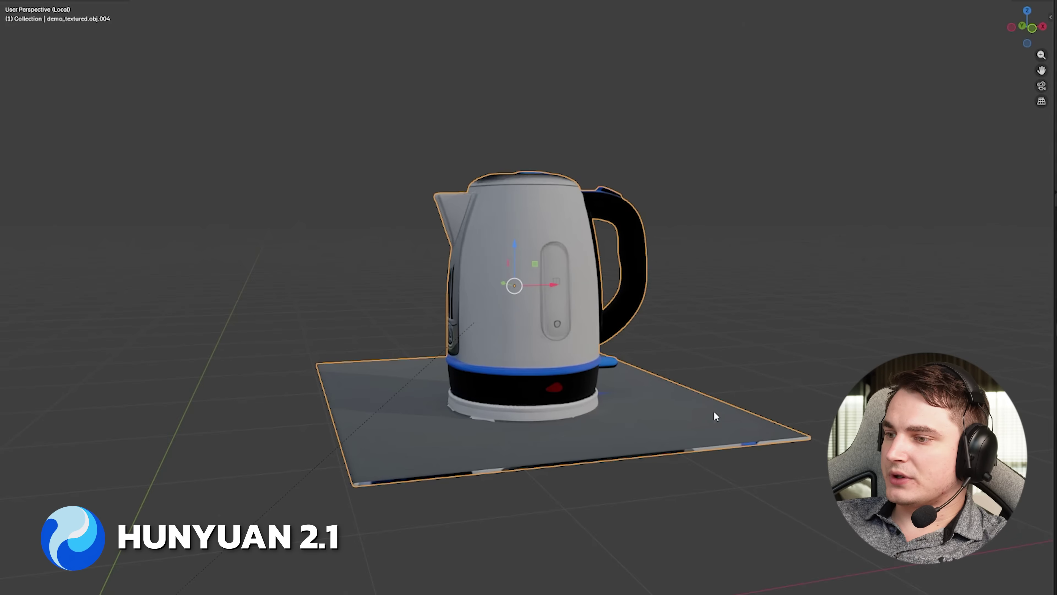
pyautogui.moveTo(637, 466); pyautogui.dragTo(598, 377, button='middle')
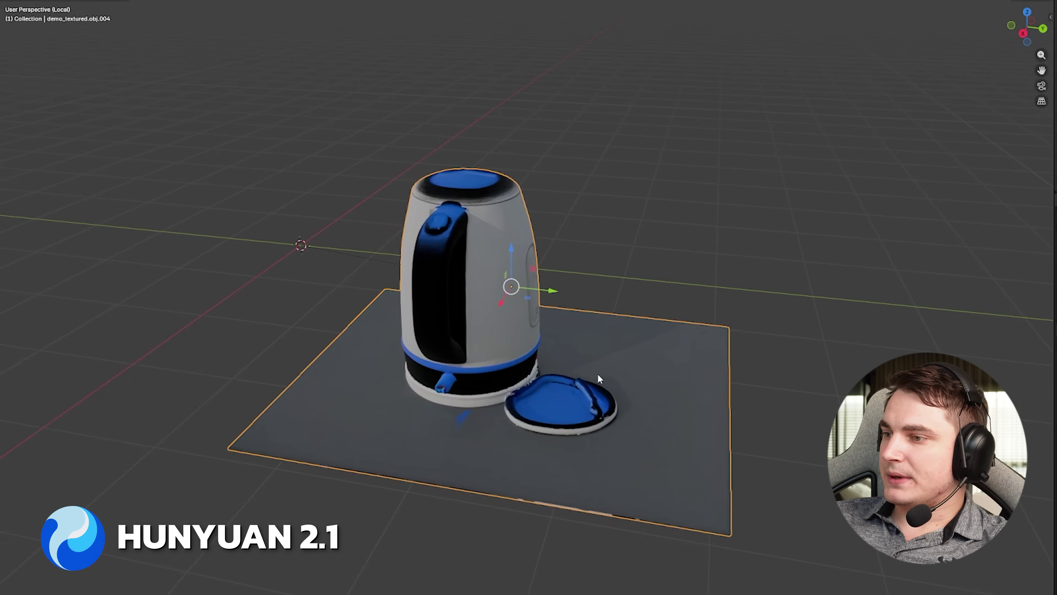
pyautogui.moveTo(536, 394); pyautogui.dragTo(585, 389, button='middle')
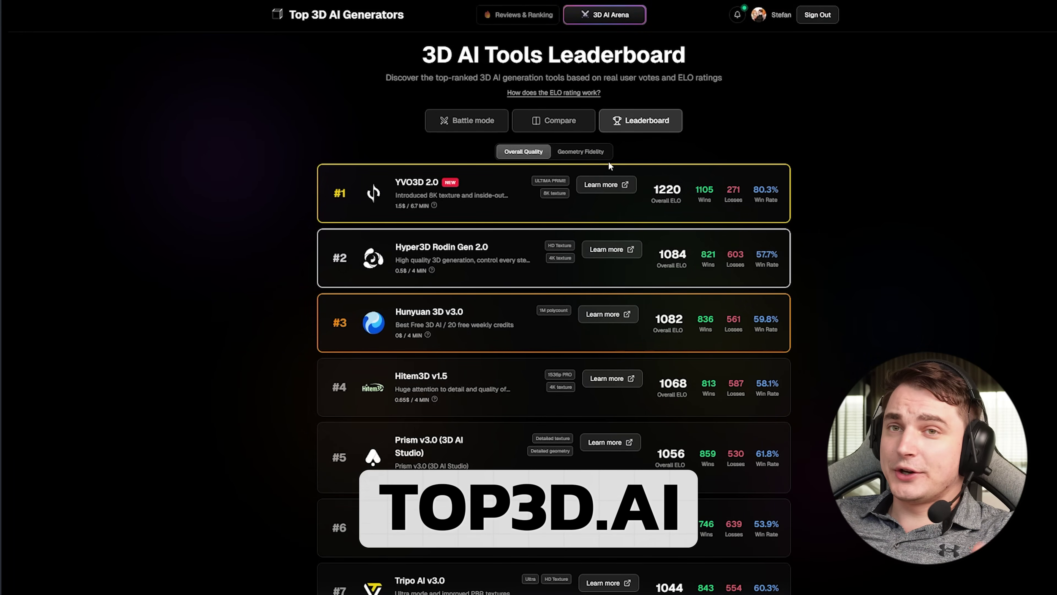
# - Scroll the Top3D.ai leaderboard to locate SAM 3D at rank #14
pyautogui.scroll(-10, 583, 162)
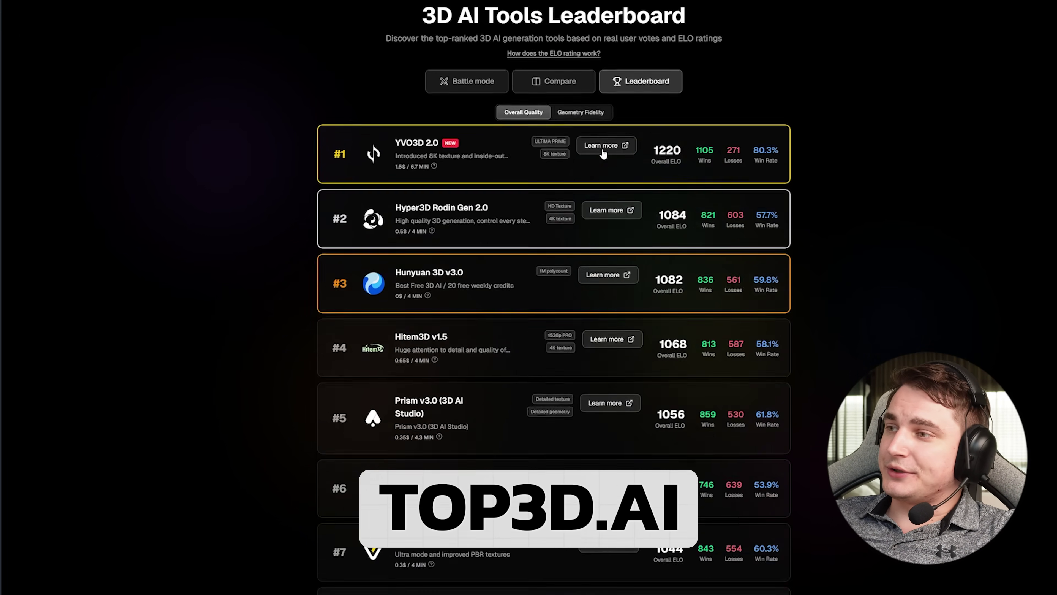
pyautogui.scroll(-9, 560, 162)
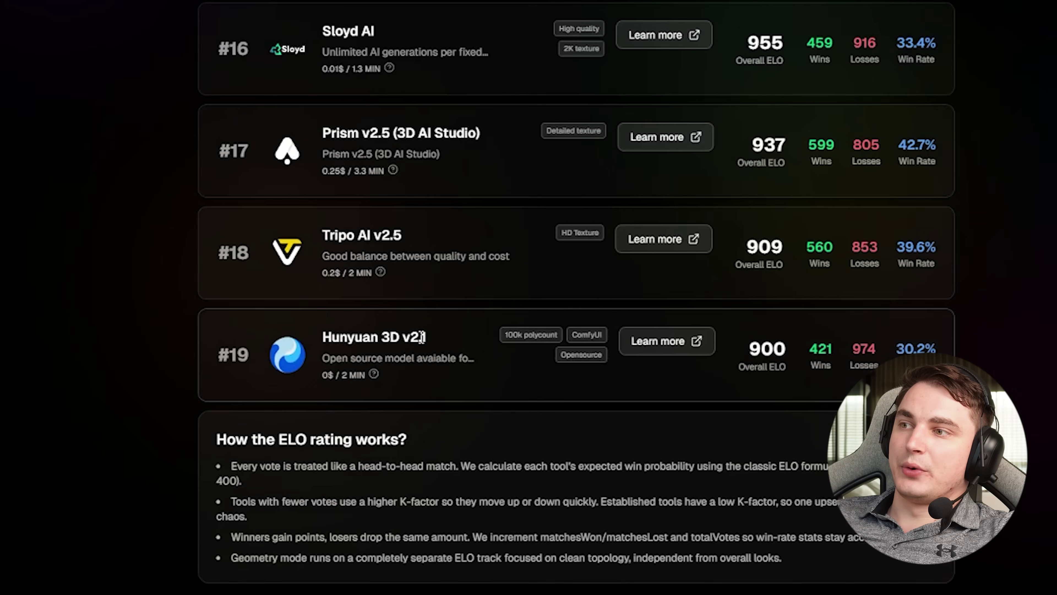
pyautogui.scroll(2, 374, 292)
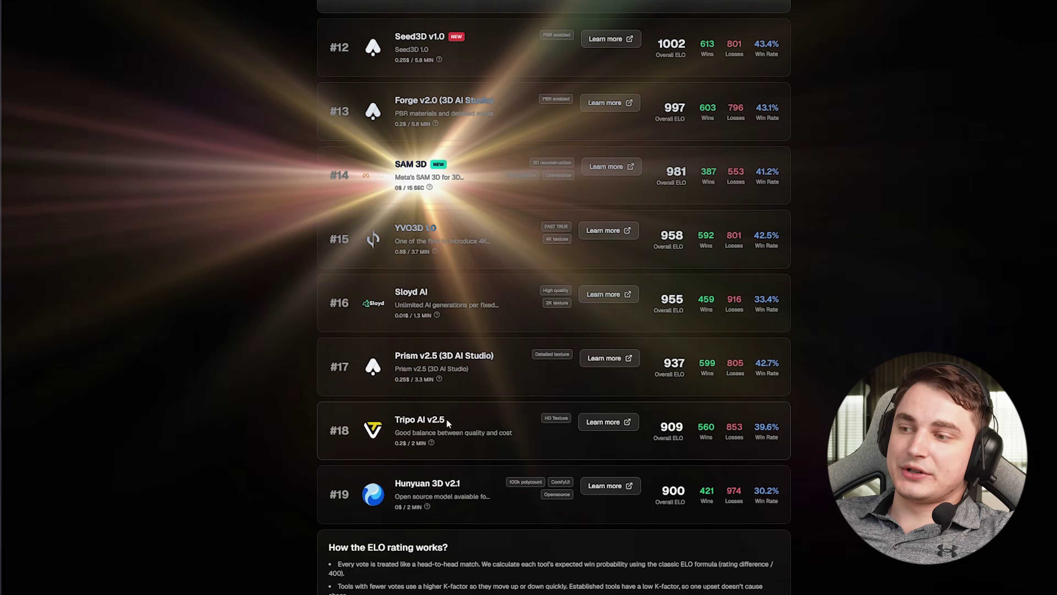
pyautogui.scroll(3, 402, 273)
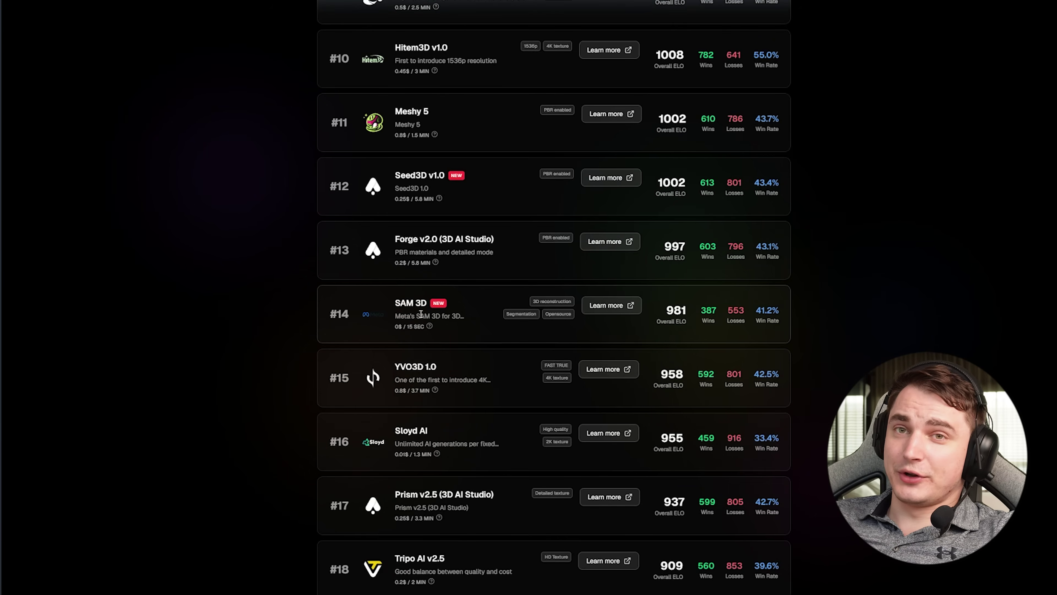
pyautogui.scroll(-2, 406, 313)
pyautogui.scroll(1, 426, 232)
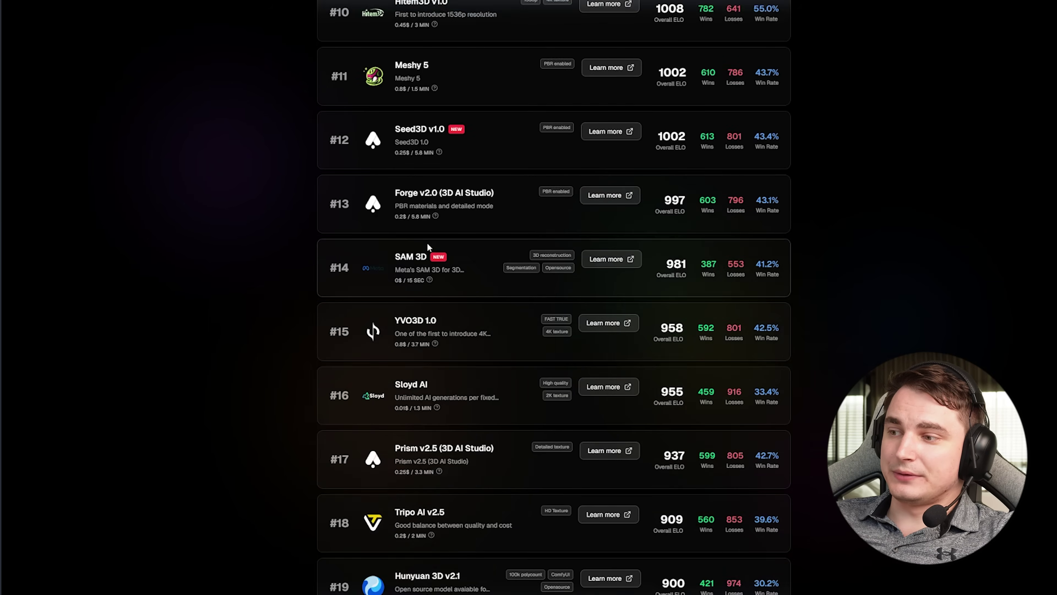
# - Open SAM 3D's side-by-side comparison with Meshy 5 on the baby dragon model
pyautogui.click(426, 231)
pyautogui.scroll(-2, 559, 121)
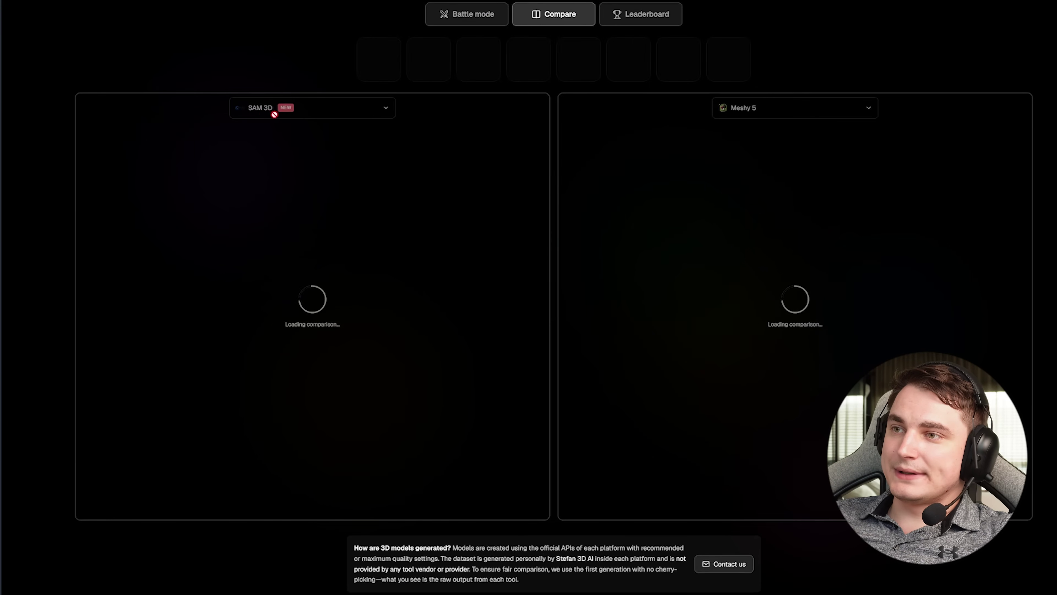
pyautogui.scroll(1, 295, 126)
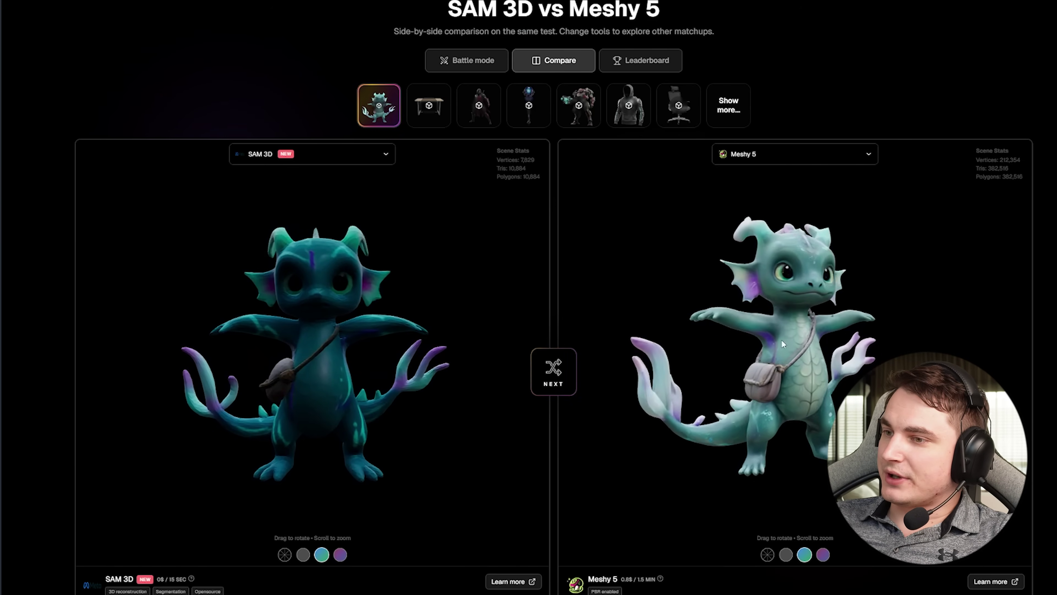
pyautogui.scroll(-1, 374, 312)
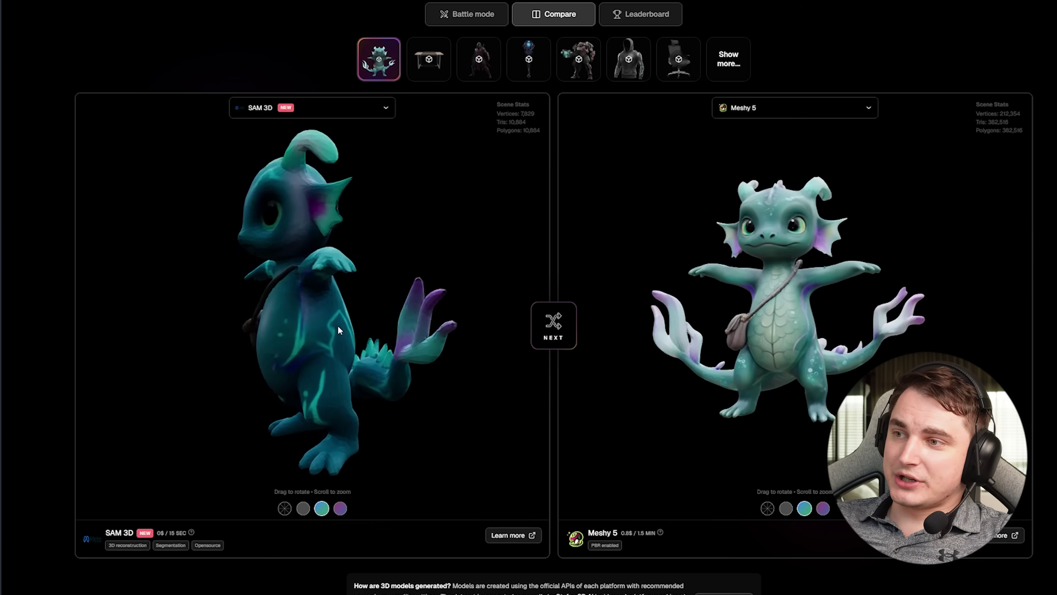